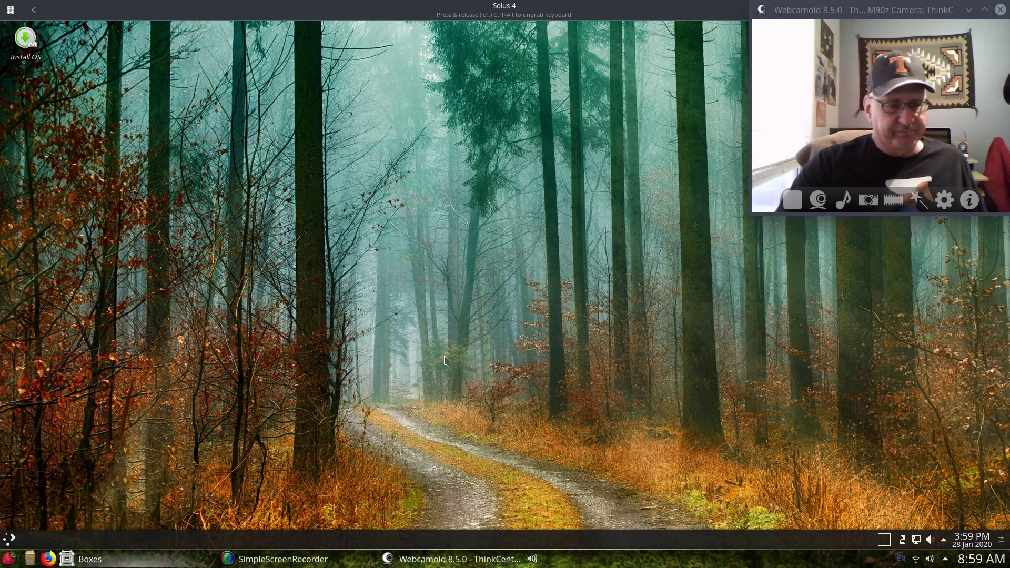
Step: Open the application dashboard, close it, and review the alternative launcher widgets without switching
click(8, 540)
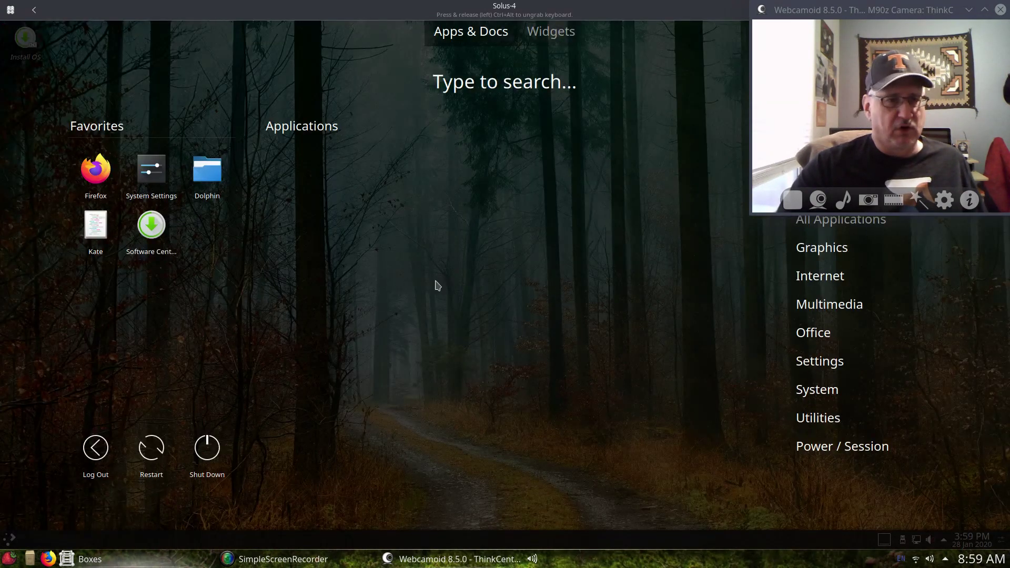
click(455, 214)
right_click(12, 539)
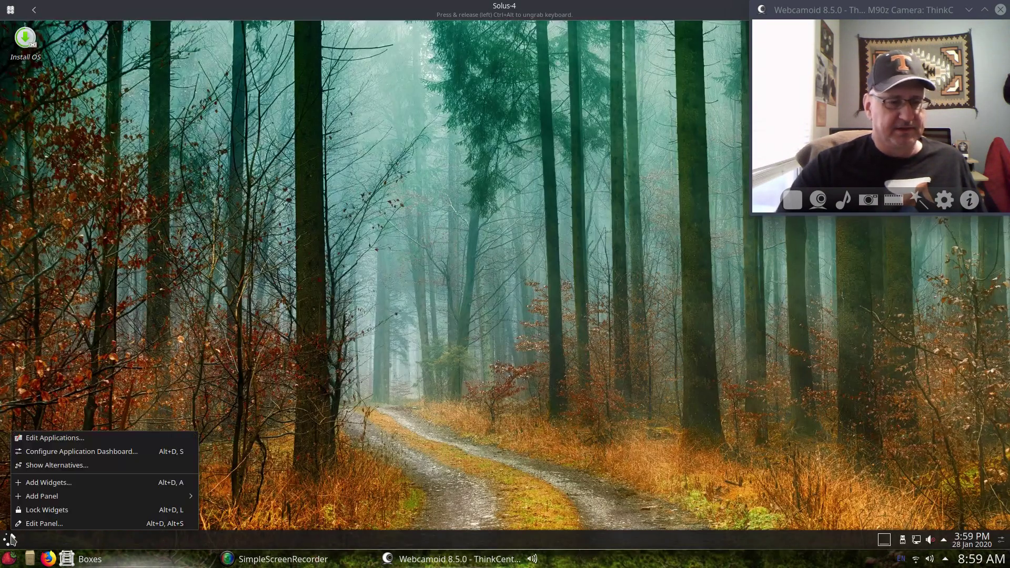
click(62, 466)
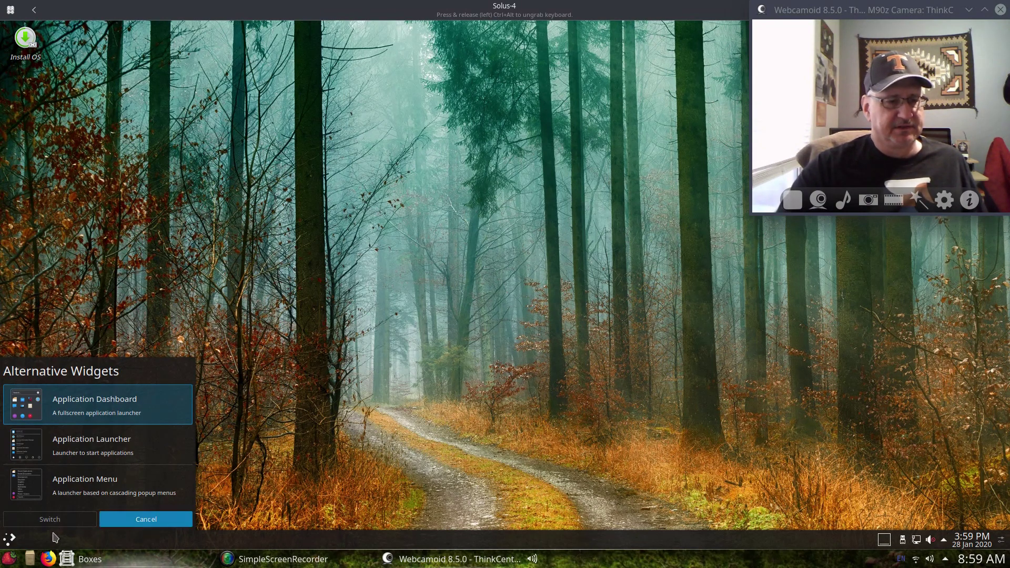
click(146, 519)
Step: Browse the dashboard's complete alphabetical list of all applications from A through the LibreOffice and media player entries
click(9, 534)
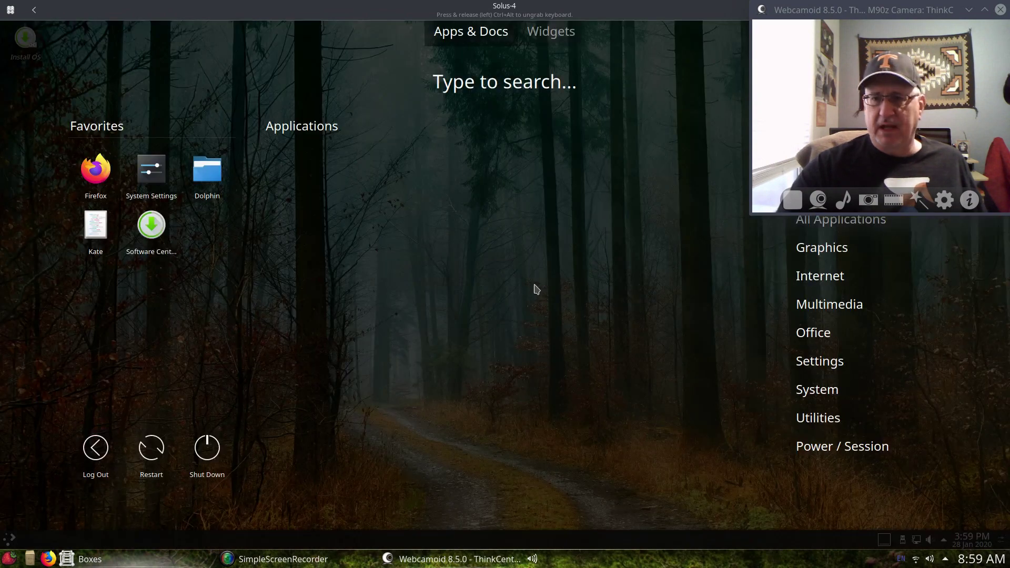
click(835, 227)
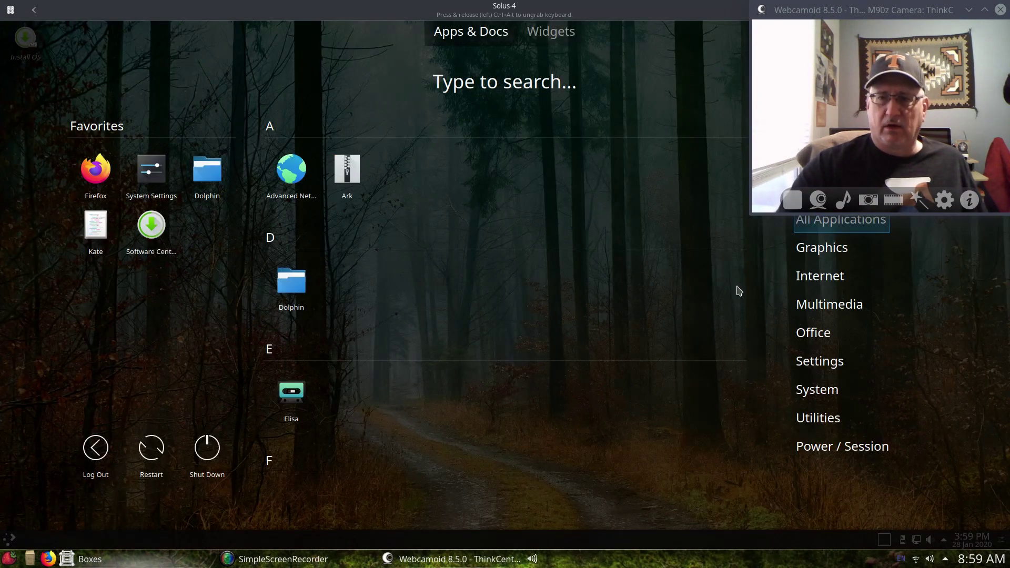
scroll(697, 292, down, 4)
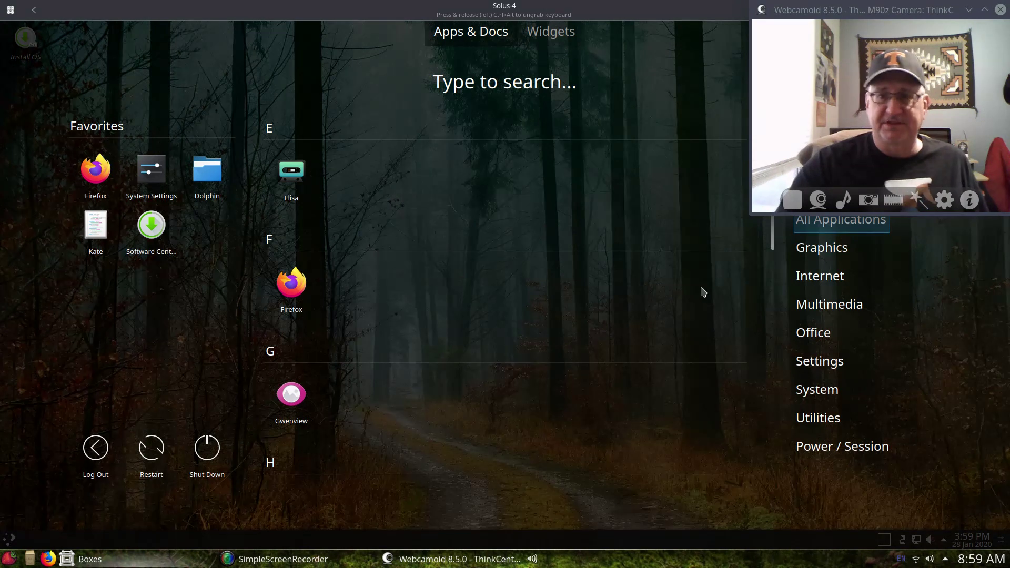
scroll(311, 279, down, 1)
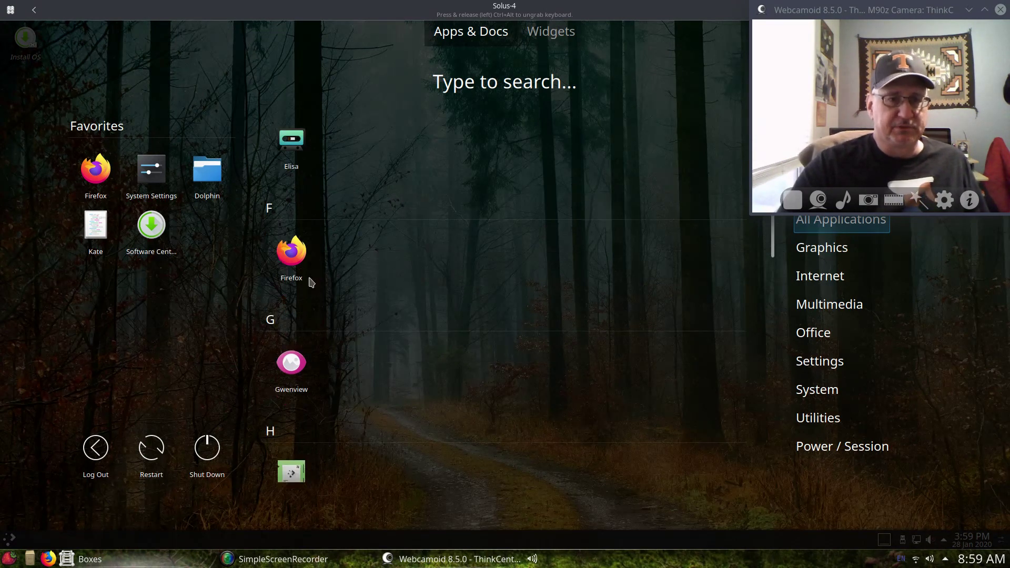
scroll(612, 287, down, 5)
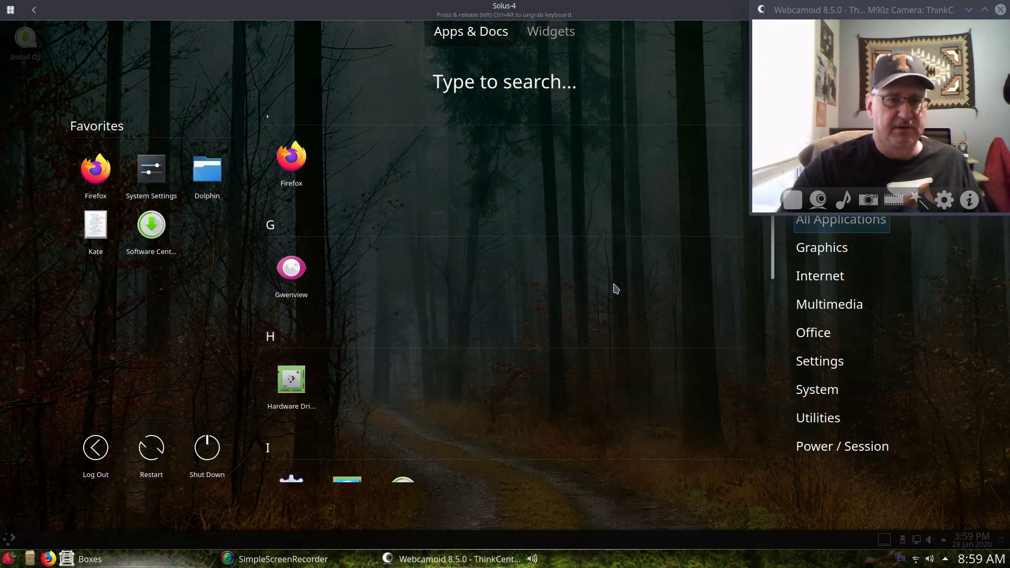
scroll(615, 288, down, 3)
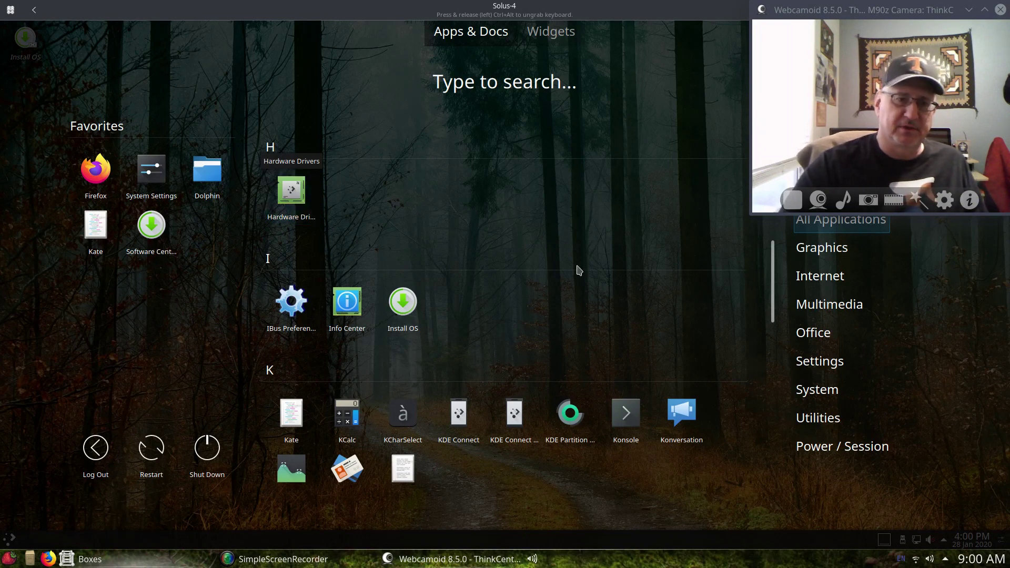
scroll(566, 275, down, 4)
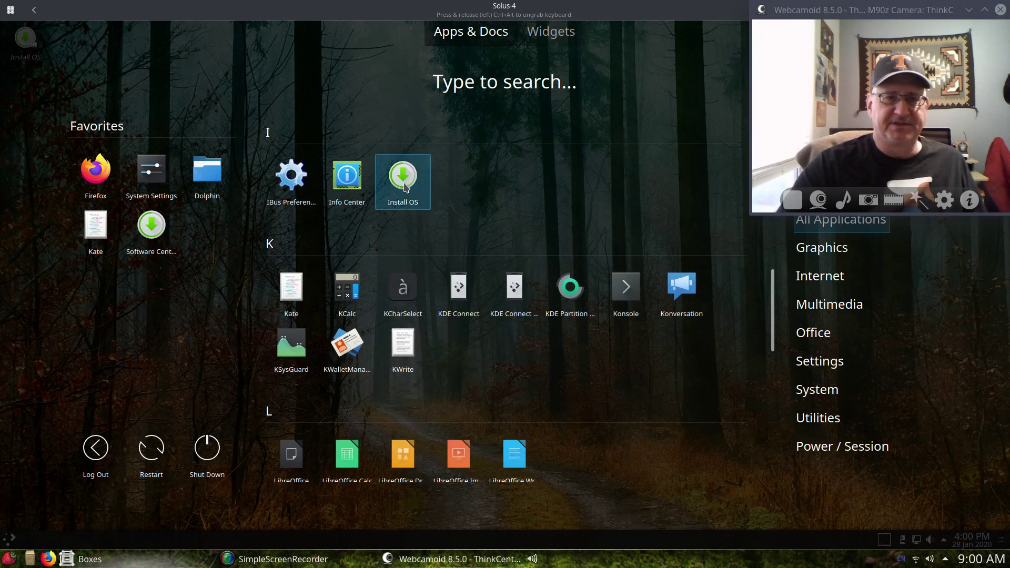
scroll(659, 432, down, 3)
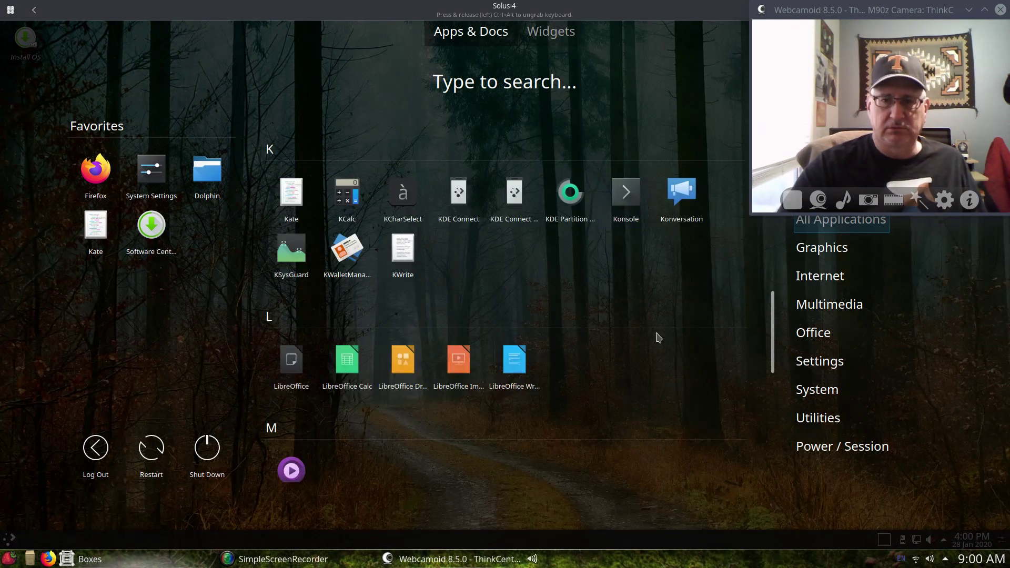
scroll(644, 318, down, 4)
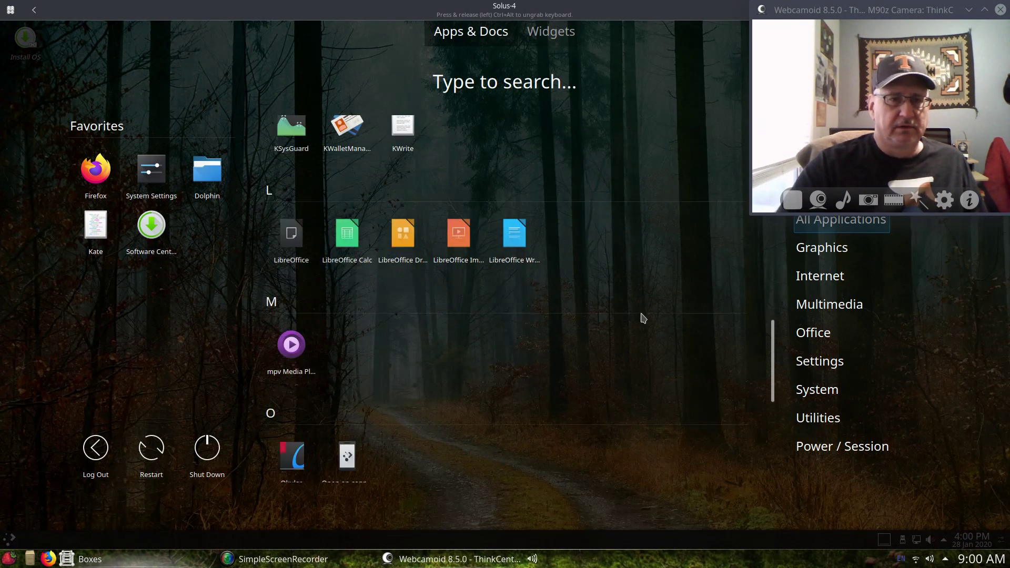
Step: Launch KSysGuard, check the CPU, memory and network graphs under System Load, and close the monitor
click(292, 137)
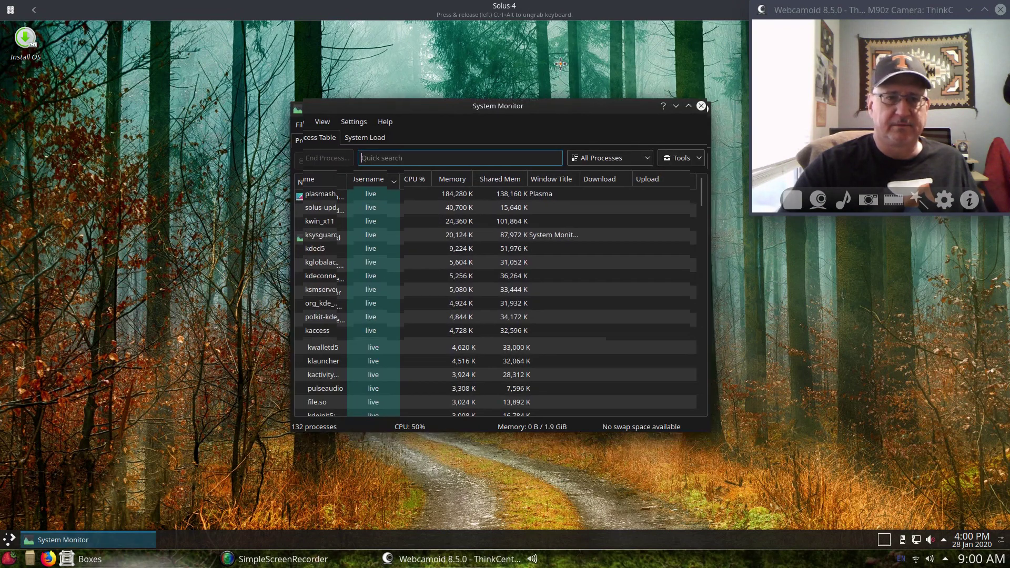
click(345, 77)
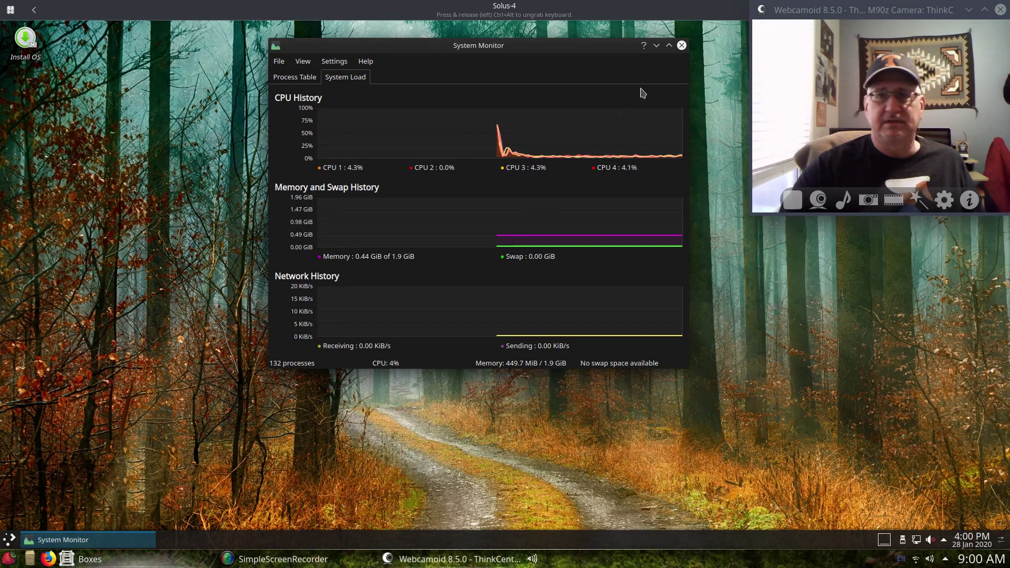
click(681, 45)
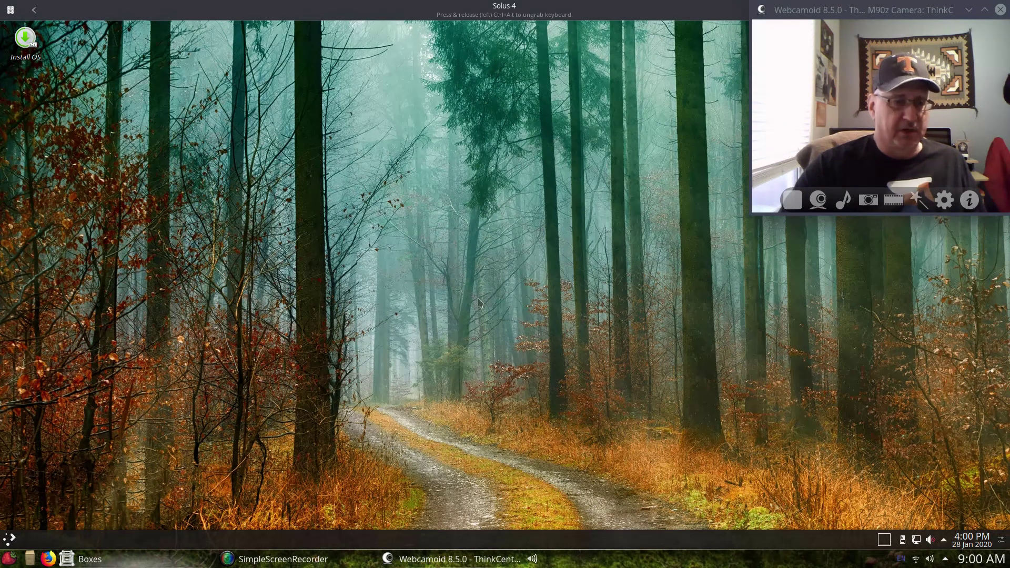
Step: Reopen the list of all applications and look through the entries down to the letter T
click(10, 537)
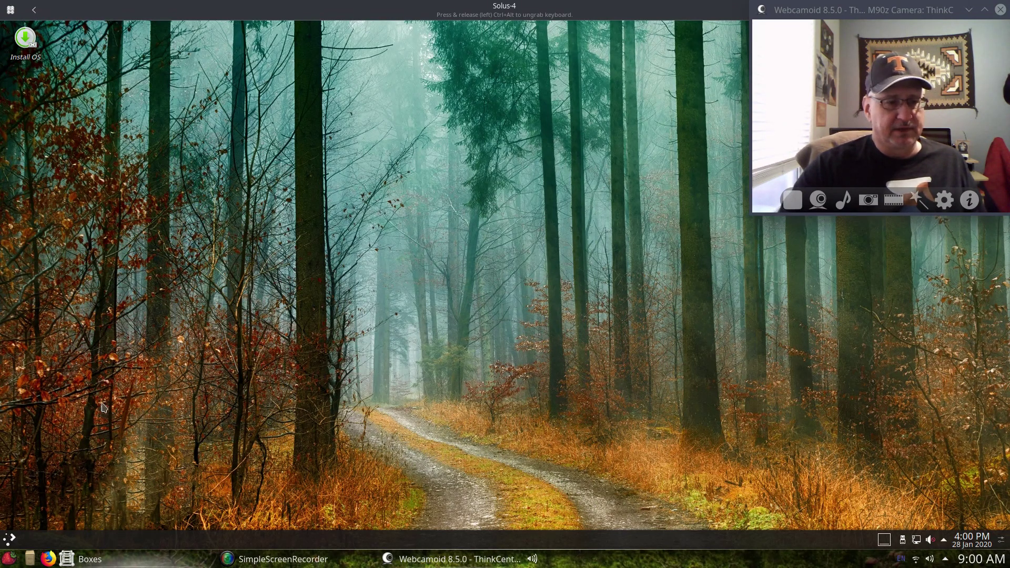
click(852, 226)
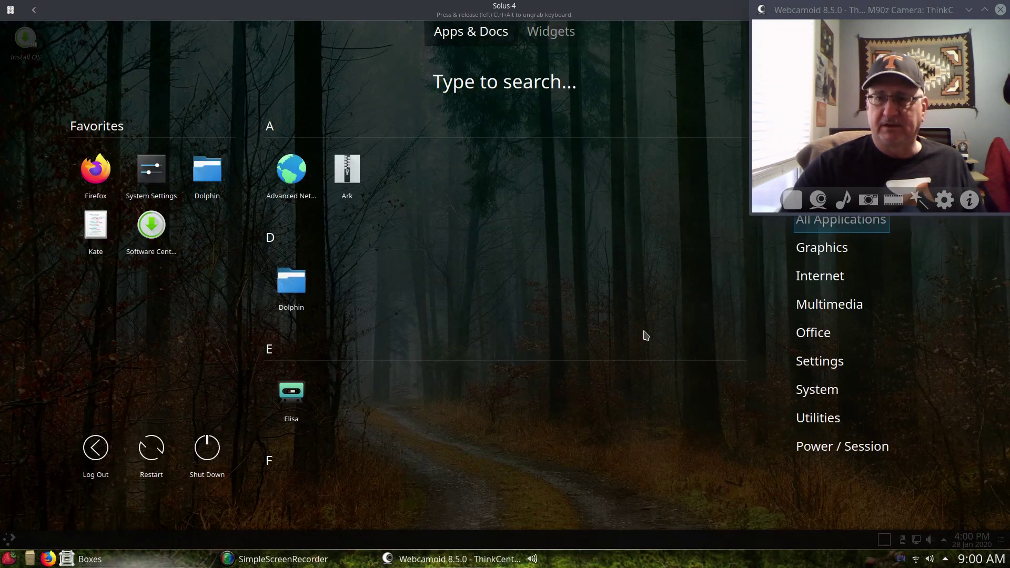
scroll(612, 329, down, 3)
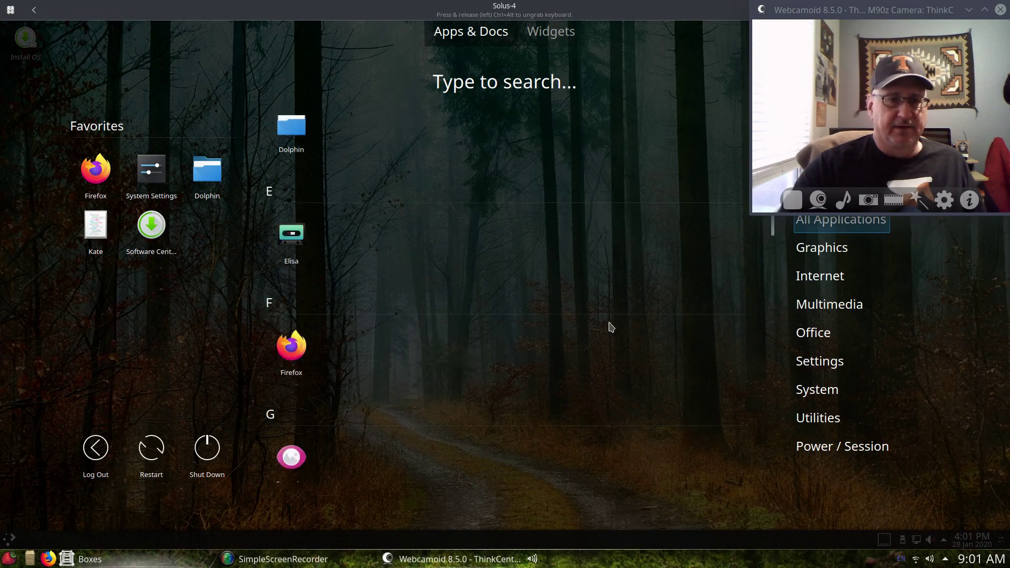
scroll(611, 326, down, 8)
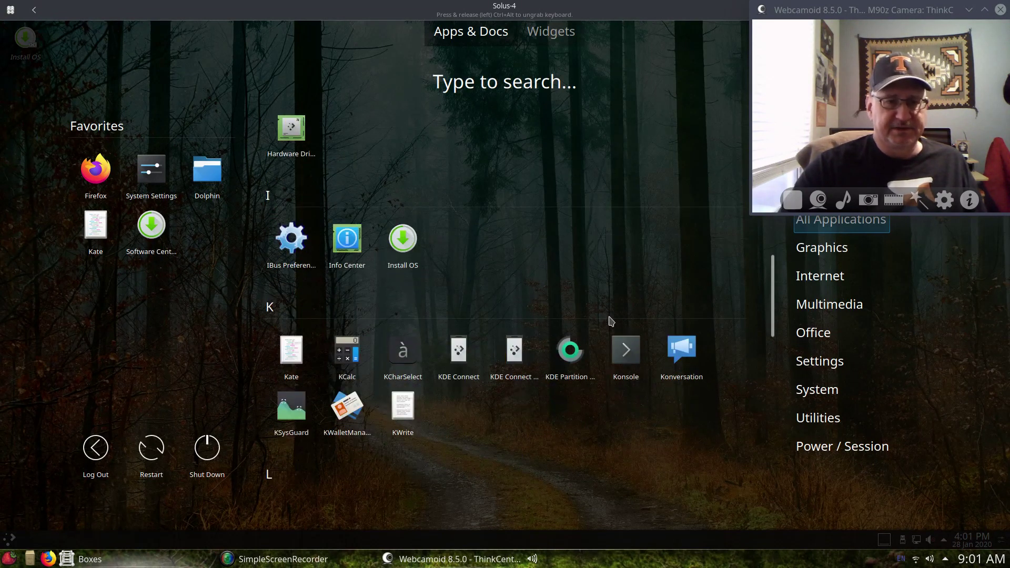
scroll(613, 326, down, 2)
scroll(631, 352, down, 2)
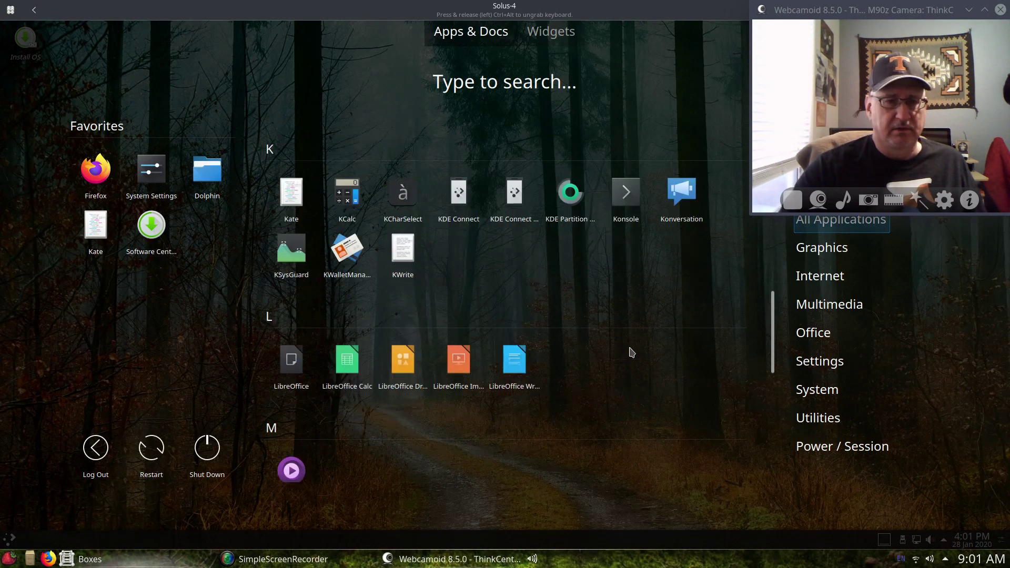
scroll(632, 351, down, 1)
scroll(631, 352, down, 1)
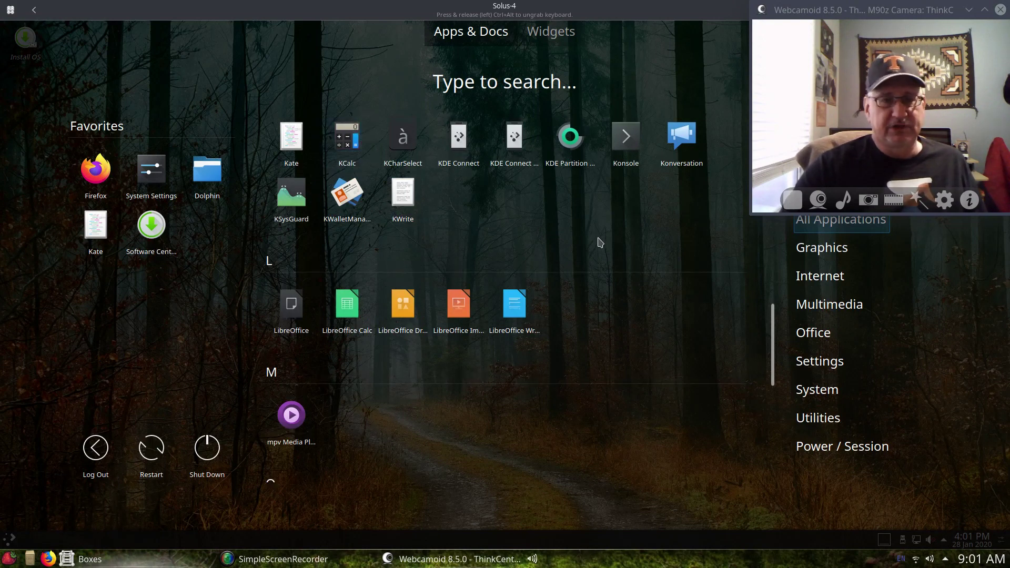
scroll(617, 249, down, 1)
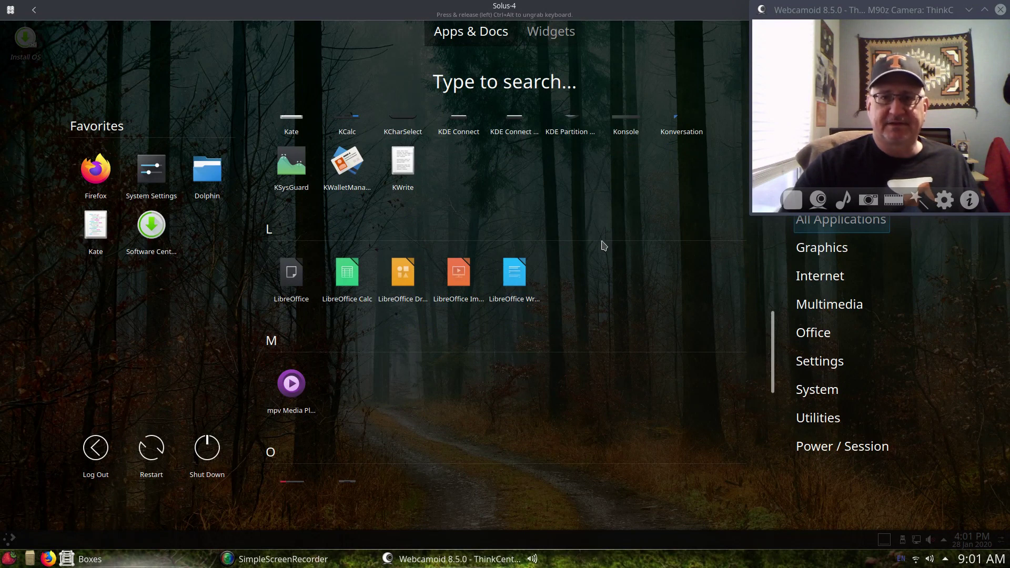
scroll(571, 139, up, 1)
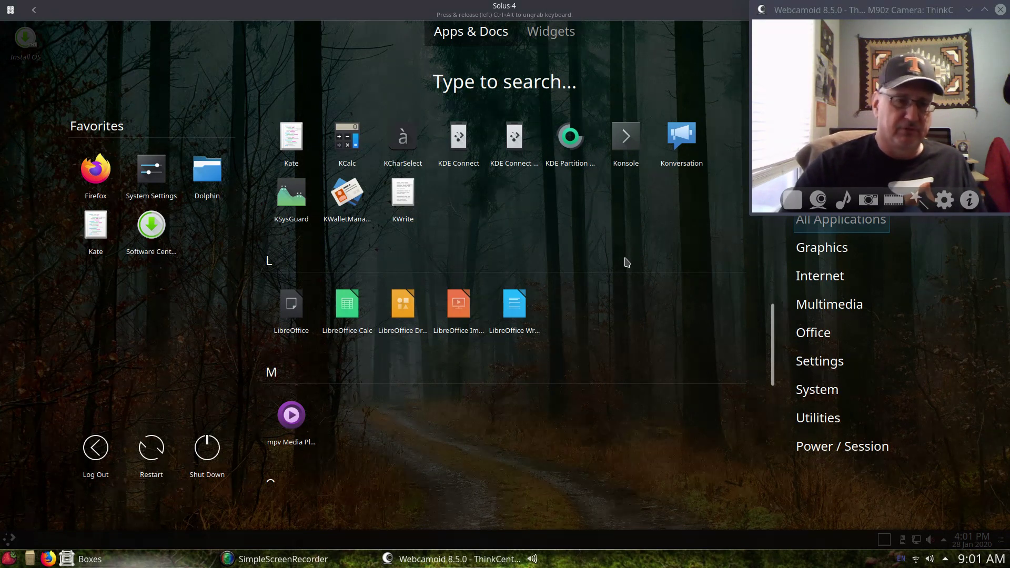
scroll(657, 262, down, 3)
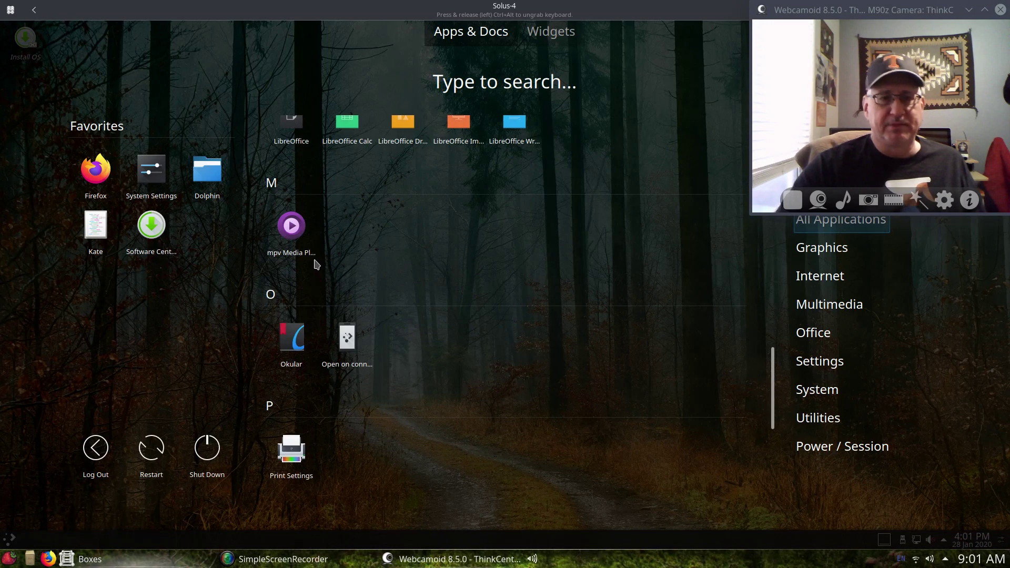
scroll(609, 269, down, 2)
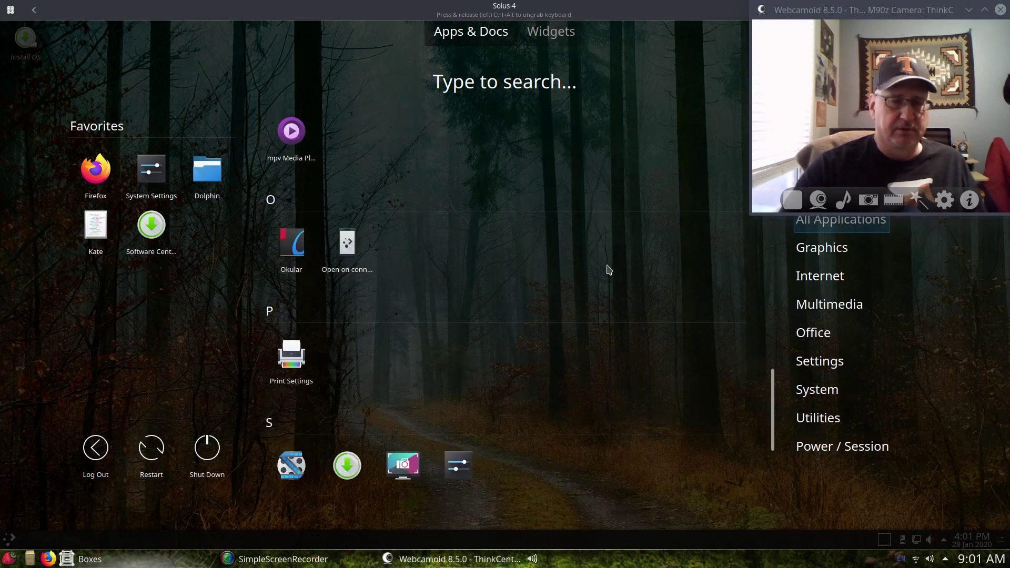
scroll(609, 269, down, 3)
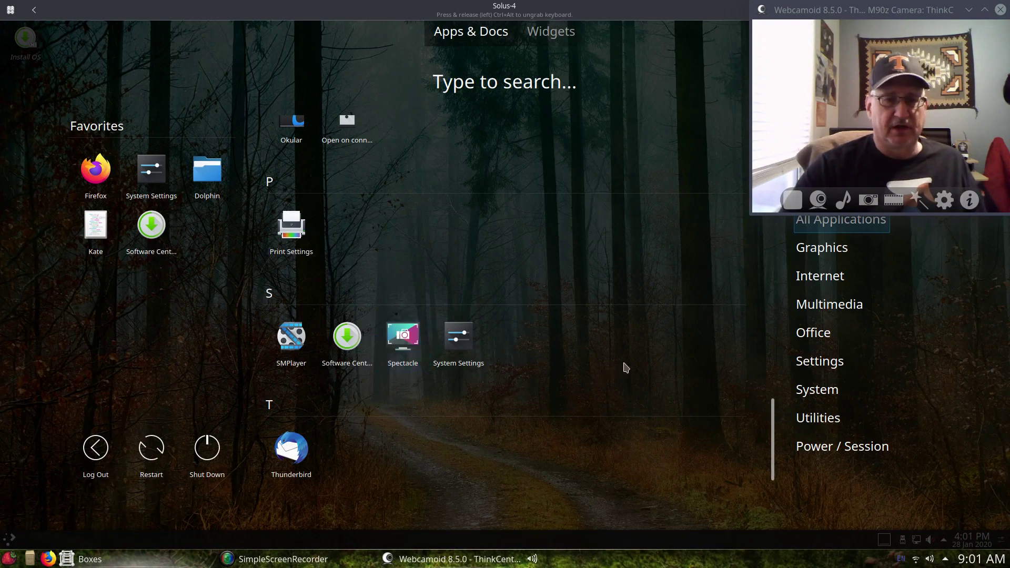
Step: Open the Software Center, view the categories under System Software, and return to its home page
click(355, 357)
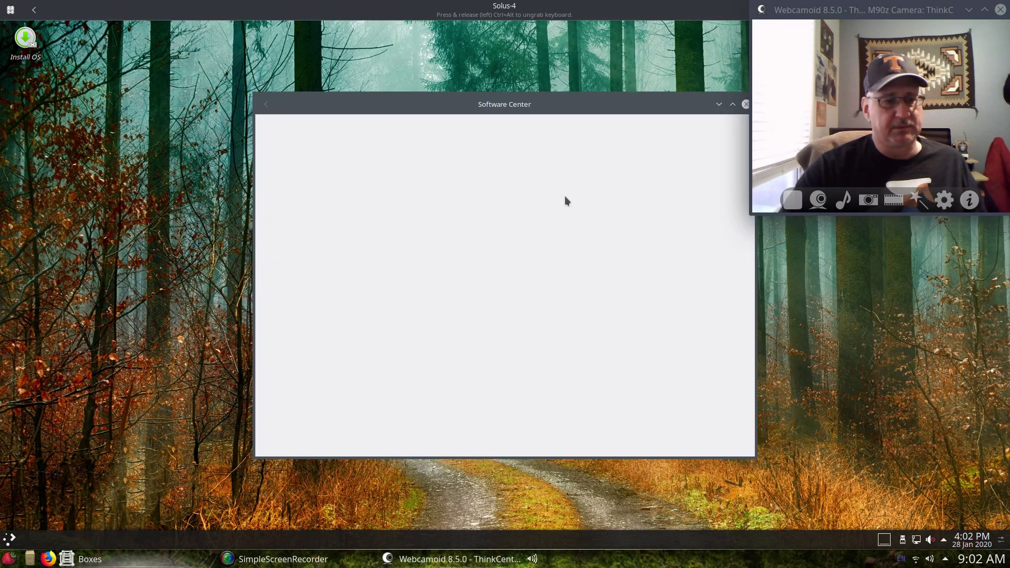
drag(597, 106, 510, 37)
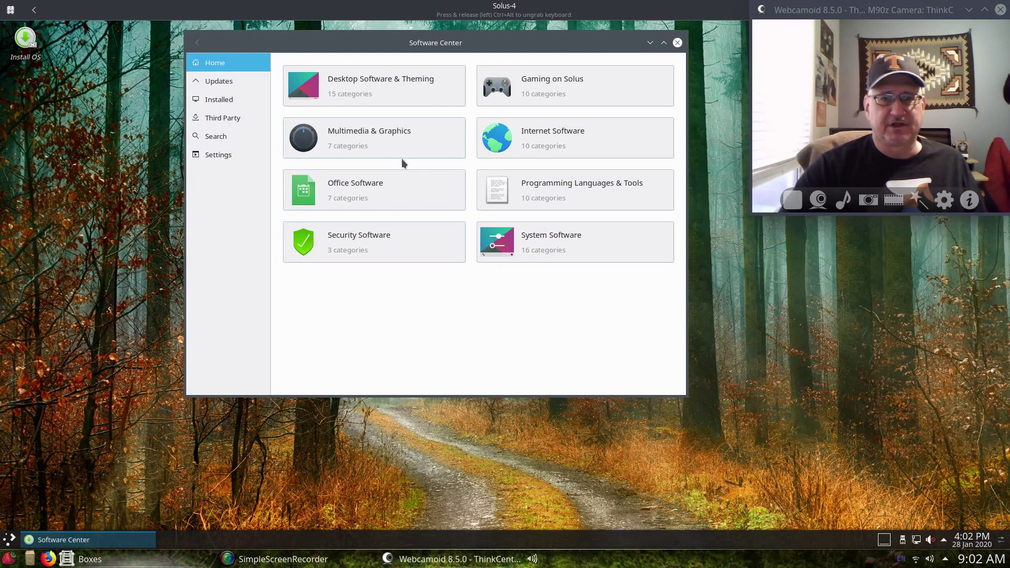
click(522, 245)
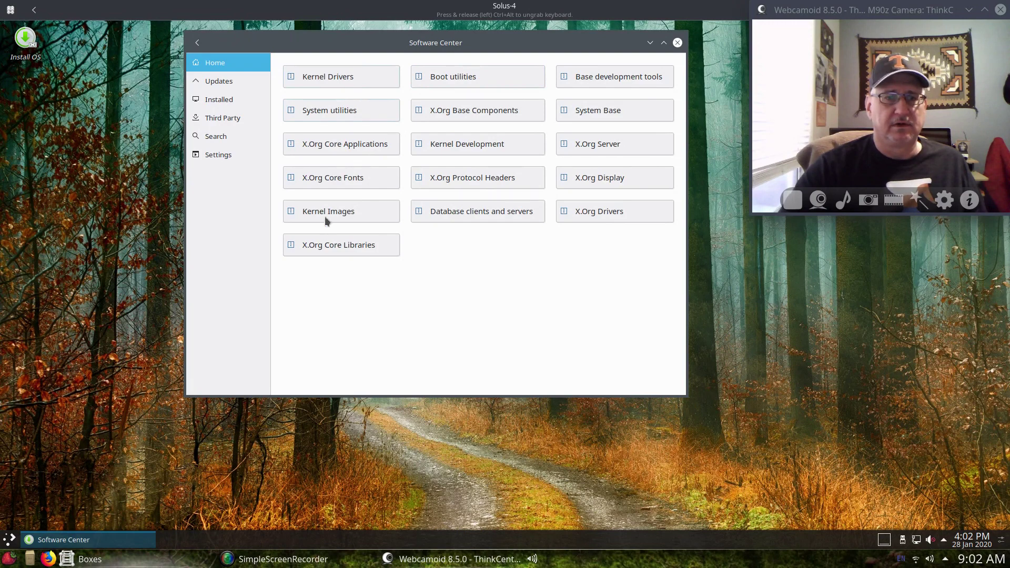
click(197, 42)
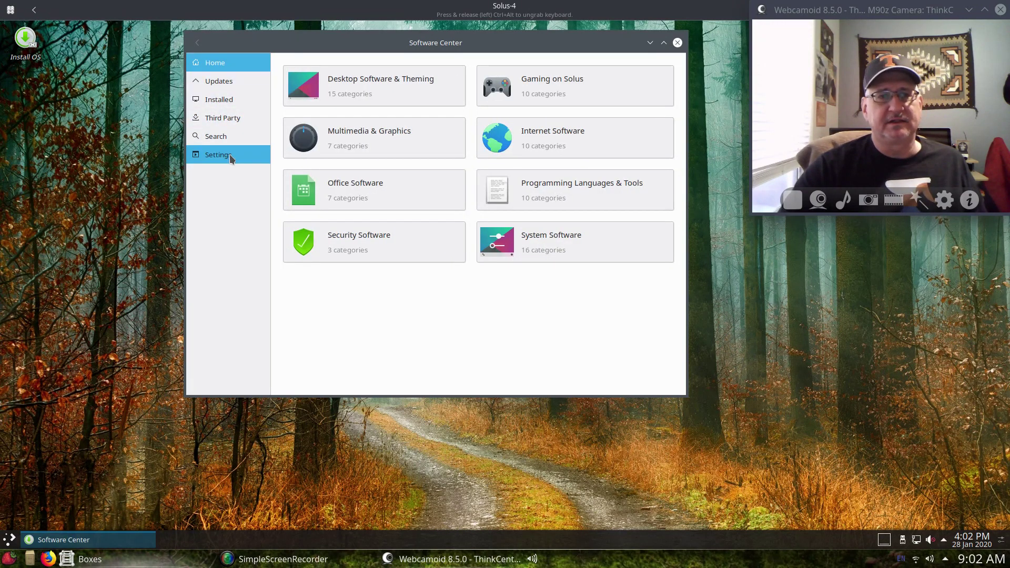
Step: Search the Software Center for "Yakuake" and examine the package's details page
click(230, 140)
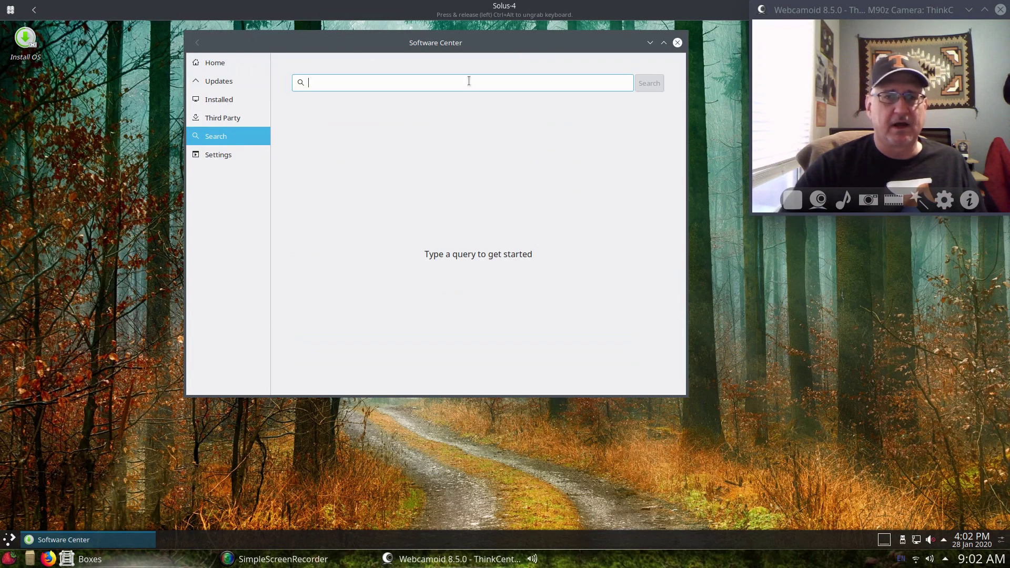
text(Yakuake)
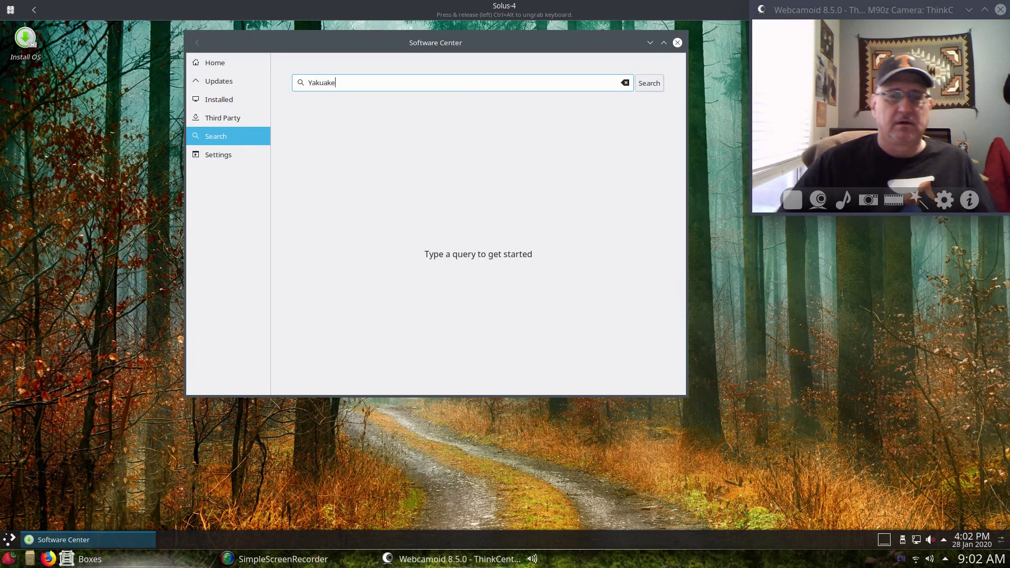
click(650, 84)
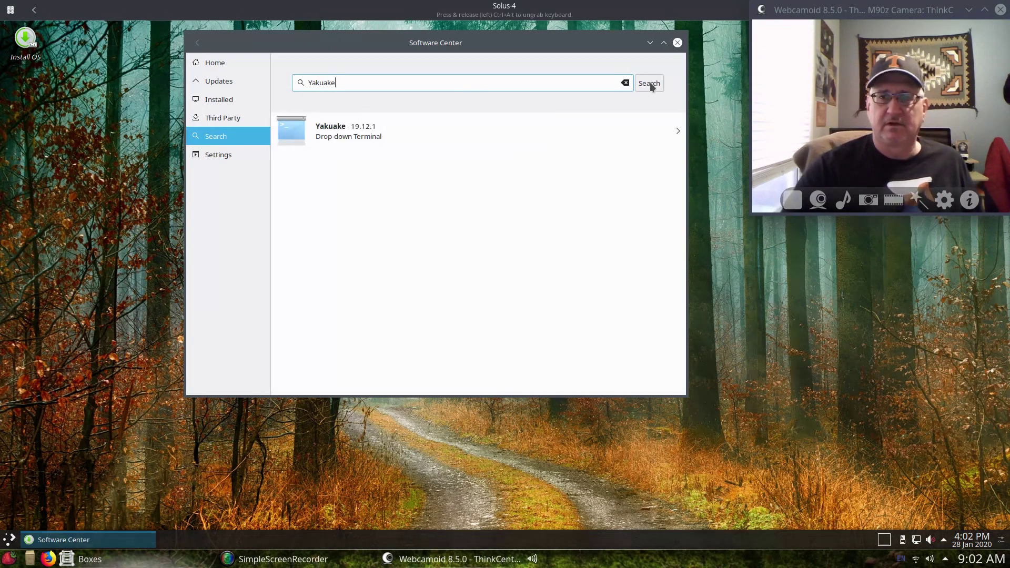
click(359, 137)
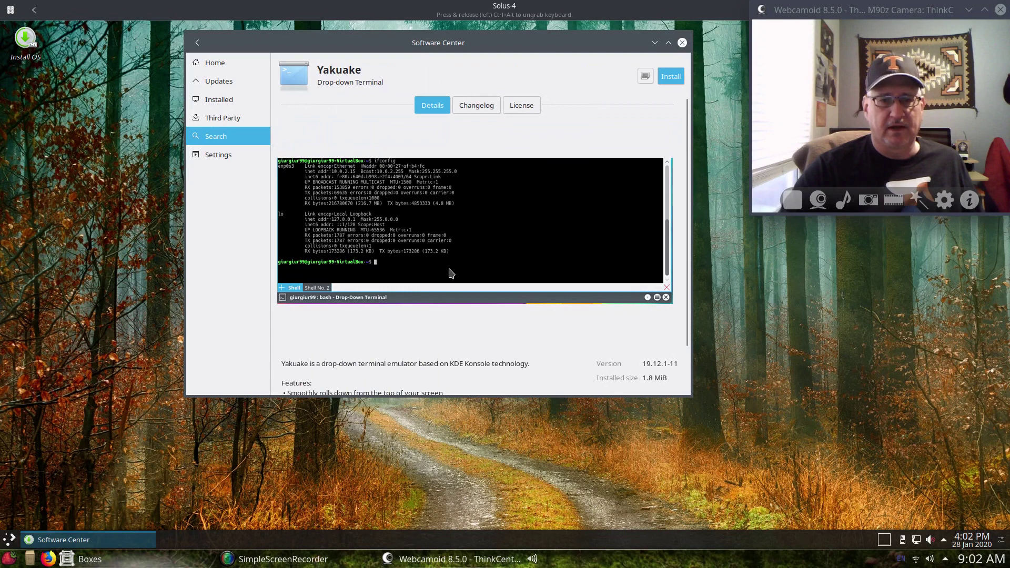
scroll(487, 355, down, 2)
scroll(487, 343, up, 2)
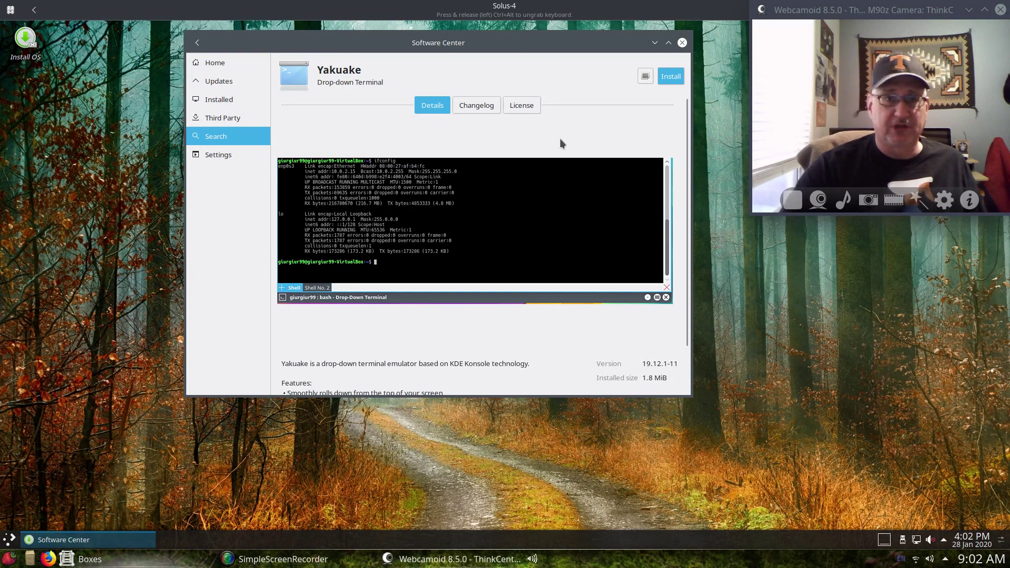
Step: Return the Software Center to its home page and close it
click(211, 63)
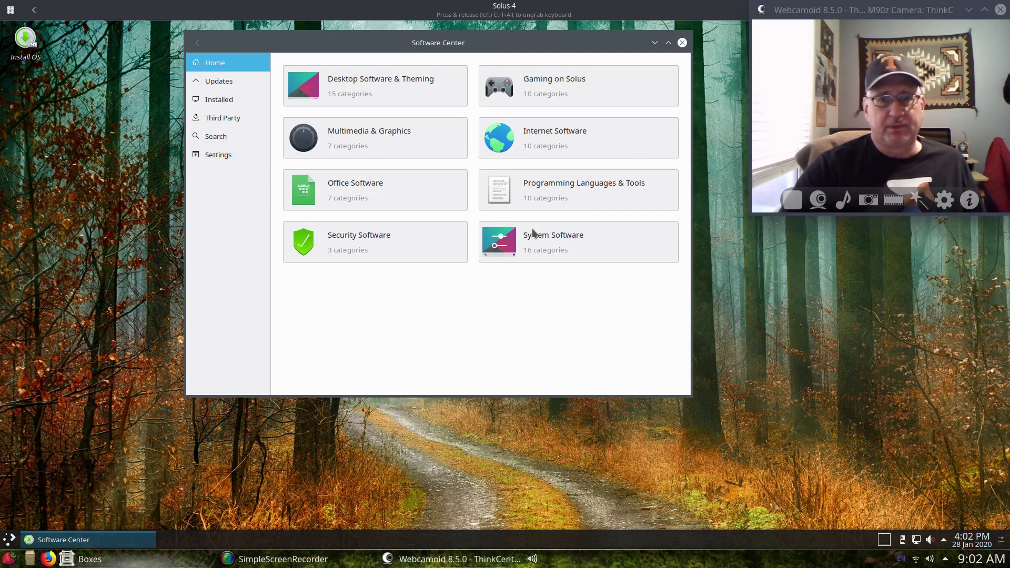
click(683, 43)
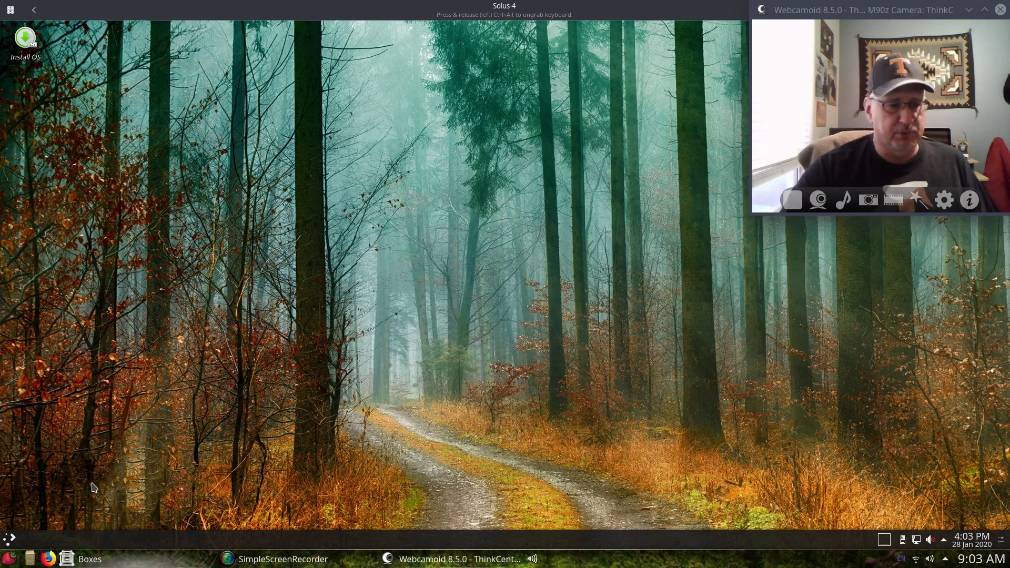
Step: Open the Dolphin file manager from the launcher favorites, enlarge its window and folder icons, and close it
click(8, 539)
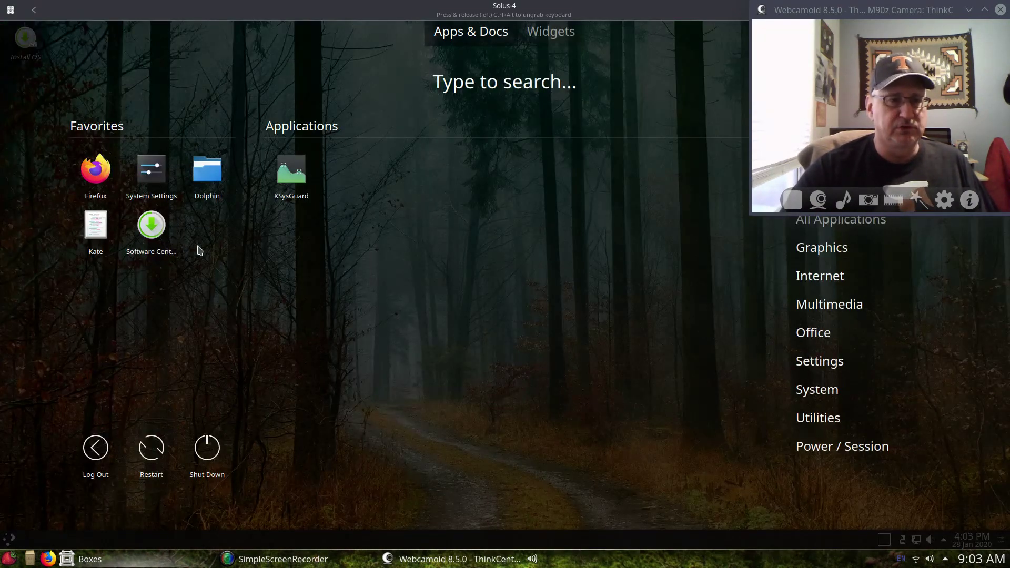
click(216, 196)
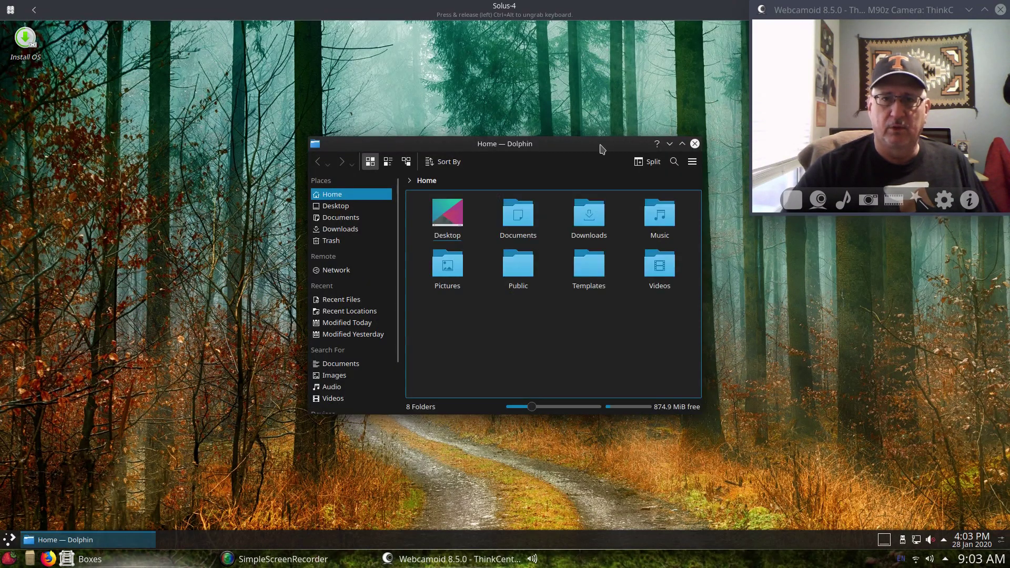
drag(621, 304, 709, 424)
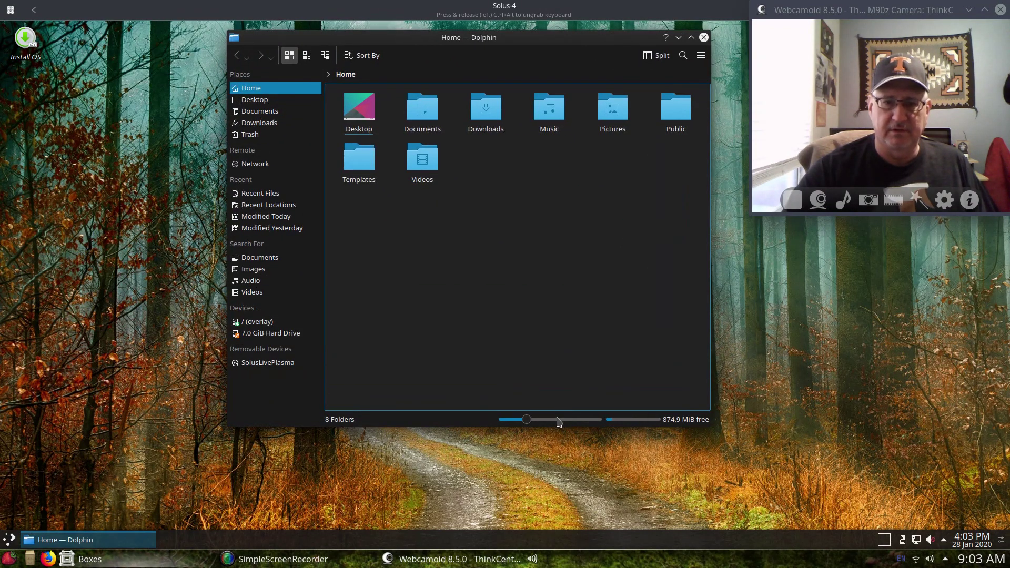
scroll(560, 421, up, 4)
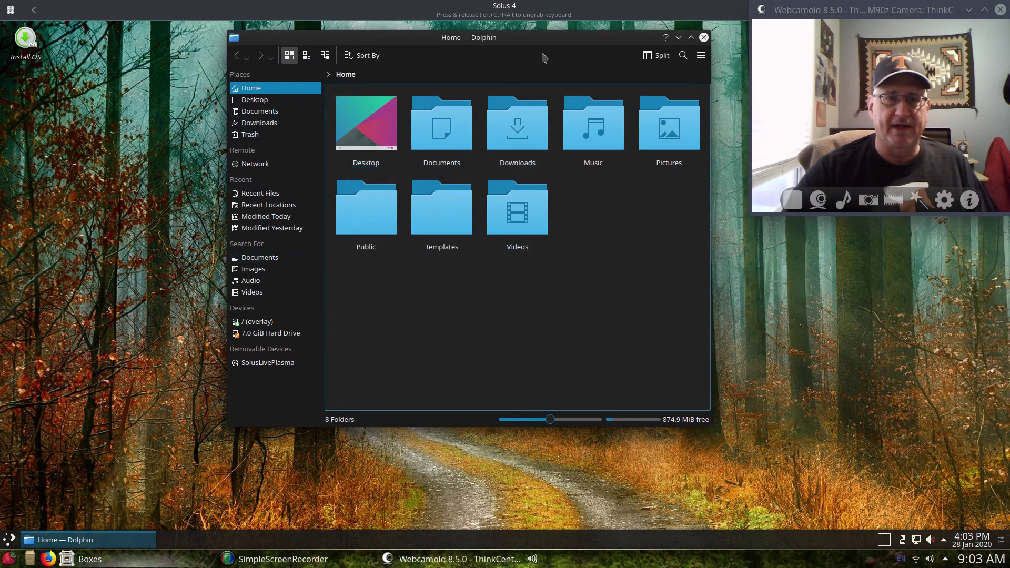
drag(546, 43, 535, 73)
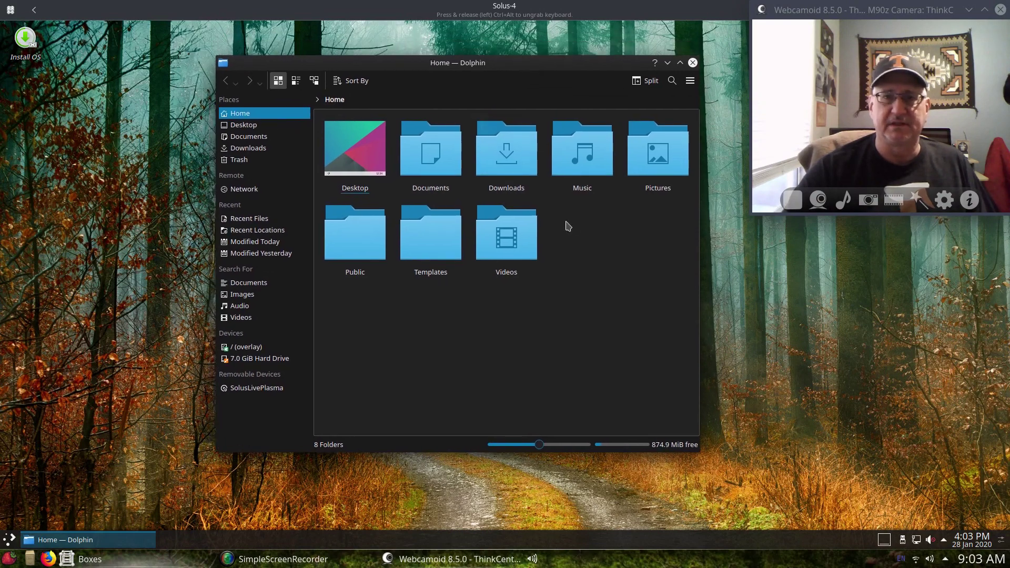
click(692, 62)
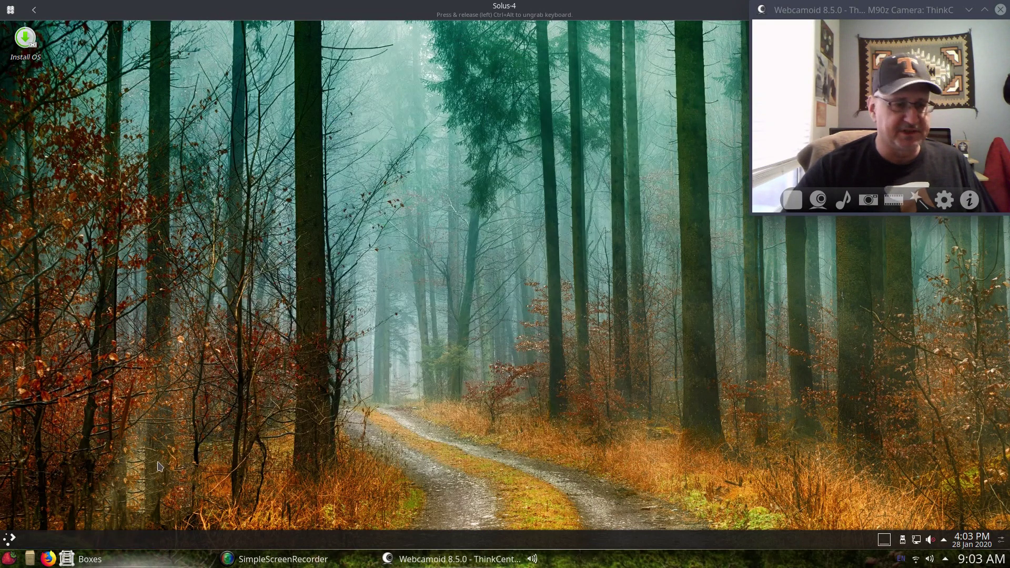
Step: Open System Settings from the launcher favorites, enlarge its window, and move it clear of the webcam window
key(super)
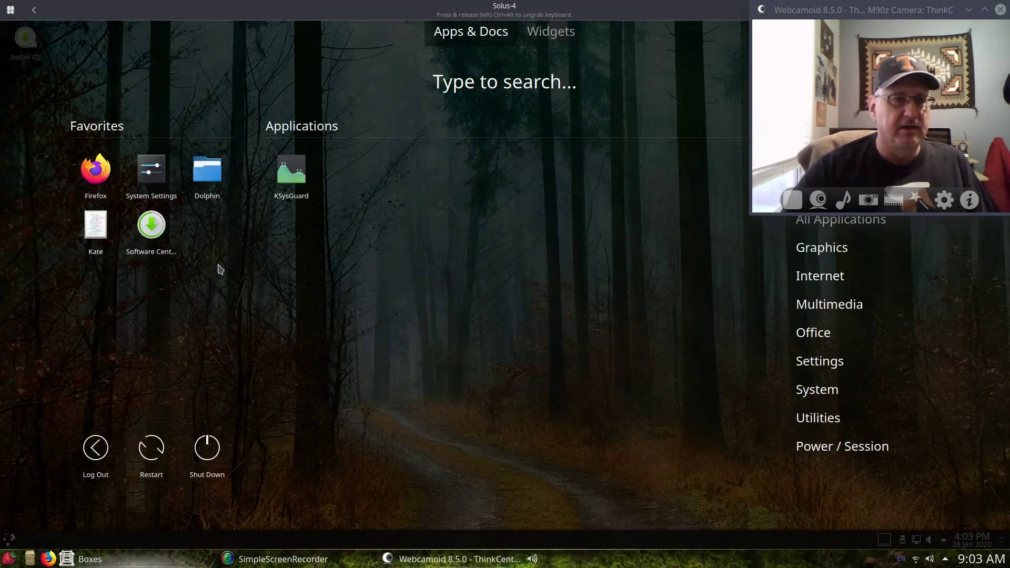
click(153, 171)
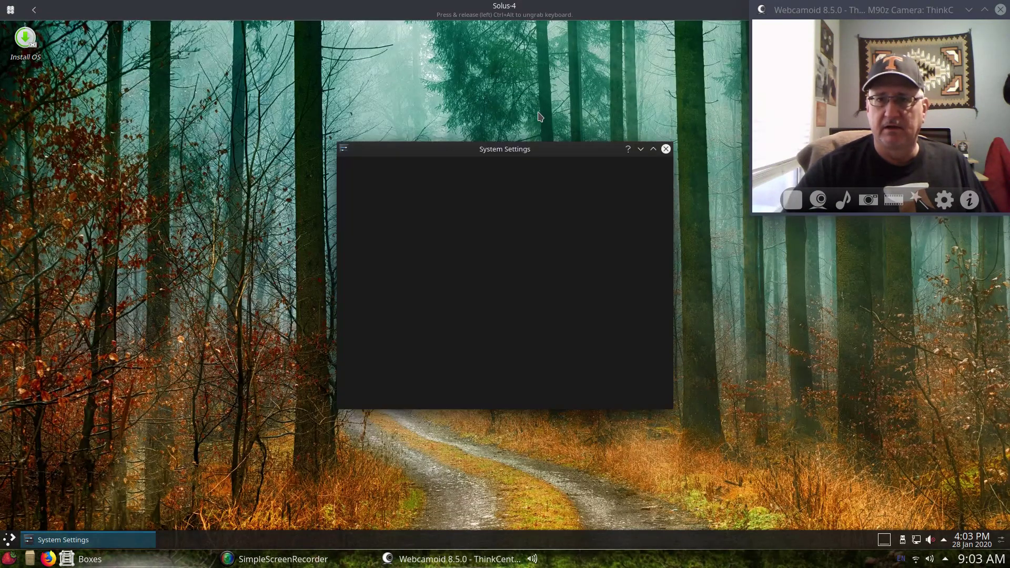
drag(559, 151, 444, 42)
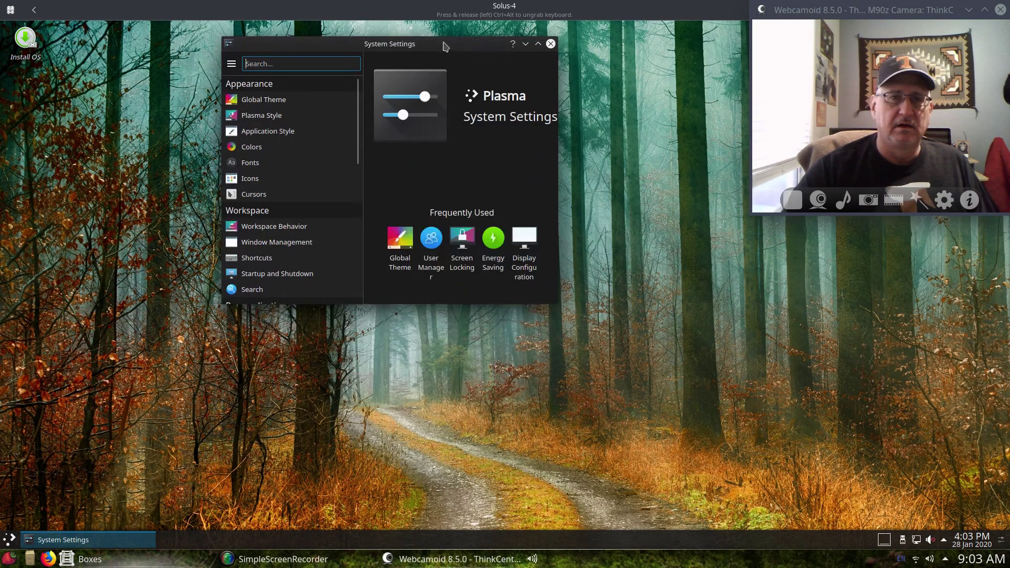
drag(694, 401, 705, 417)
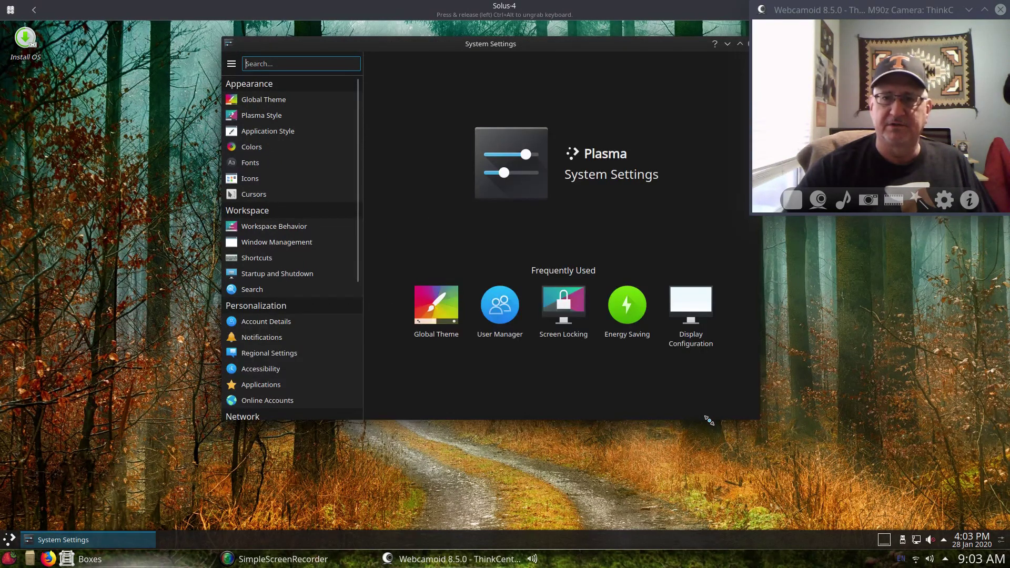
drag(597, 41, 539, 37)
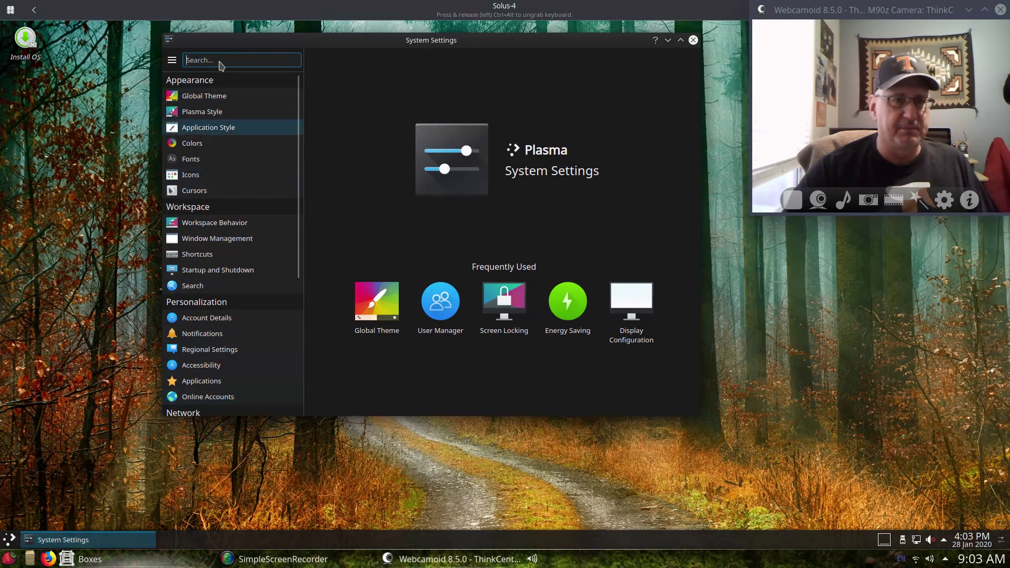
Step: Change the System Settings view style to Icon View and enlarge the window to fit all categories
click(172, 60)
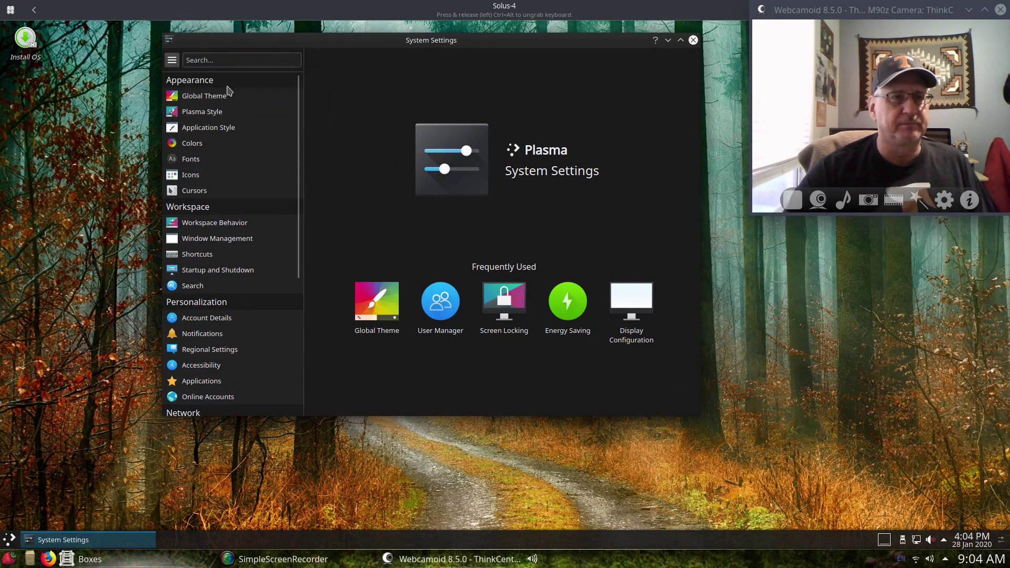
click(228, 79)
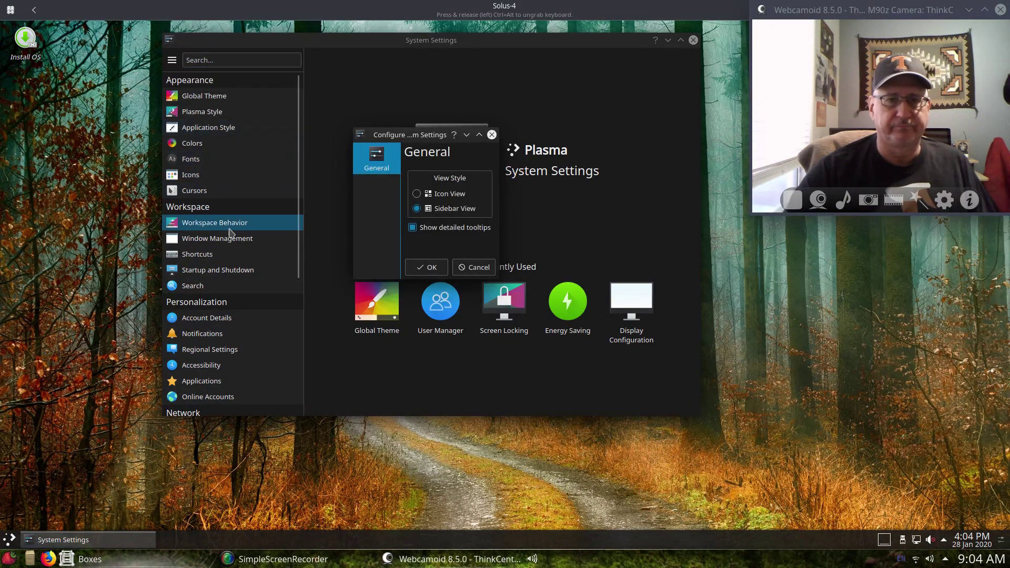
click(431, 267)
drag(702, 417, 741, 492)
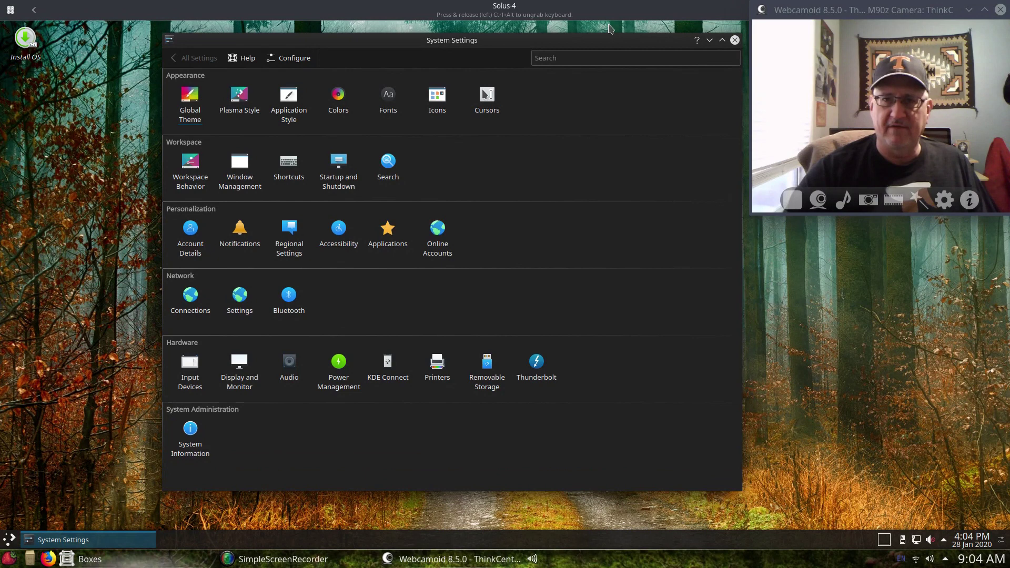
drag(605, 48, 599, 47)
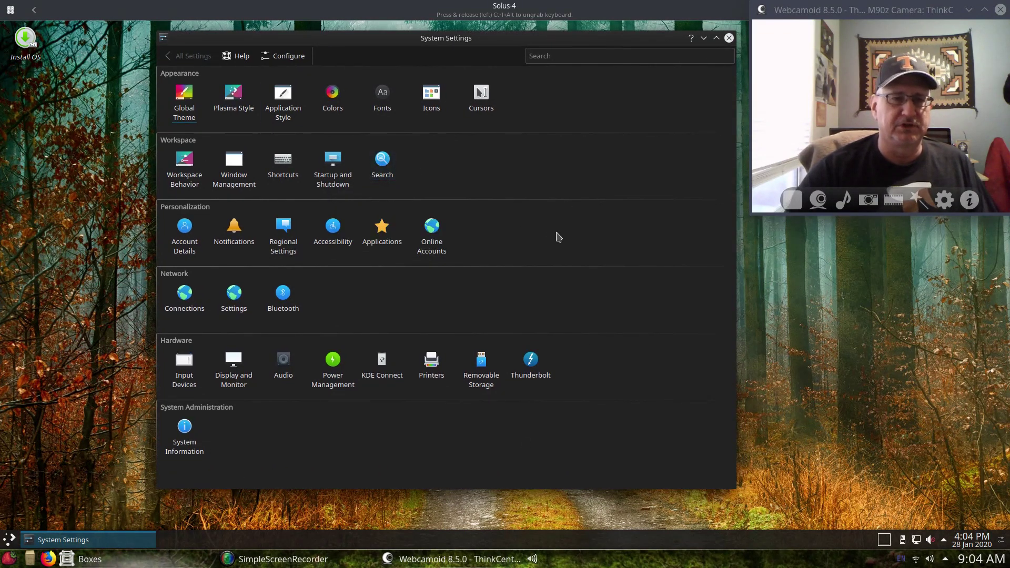
Step: View the available themes under Global Theme and return to the settings overview
click(184, 103)
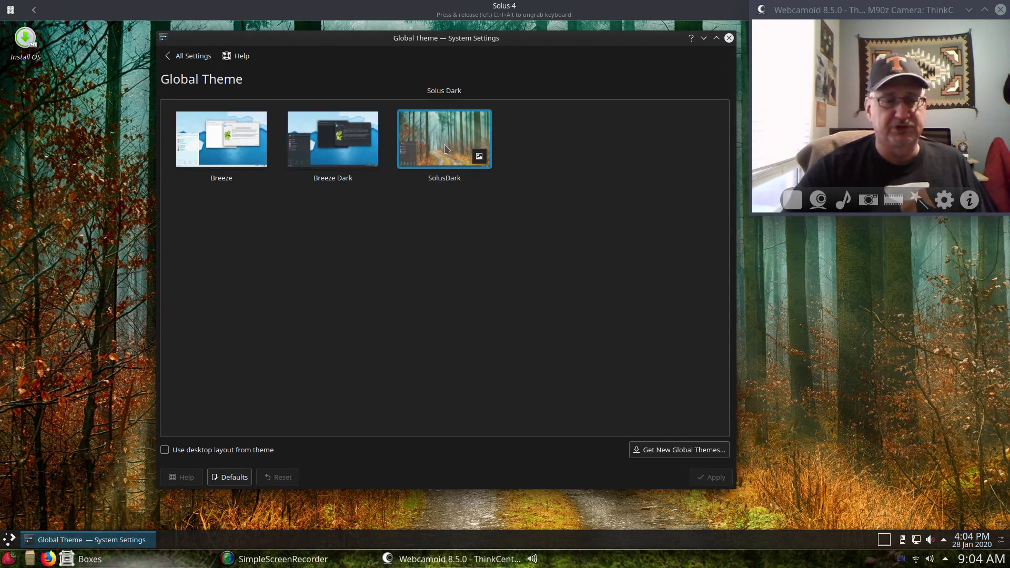
click(190, 56)
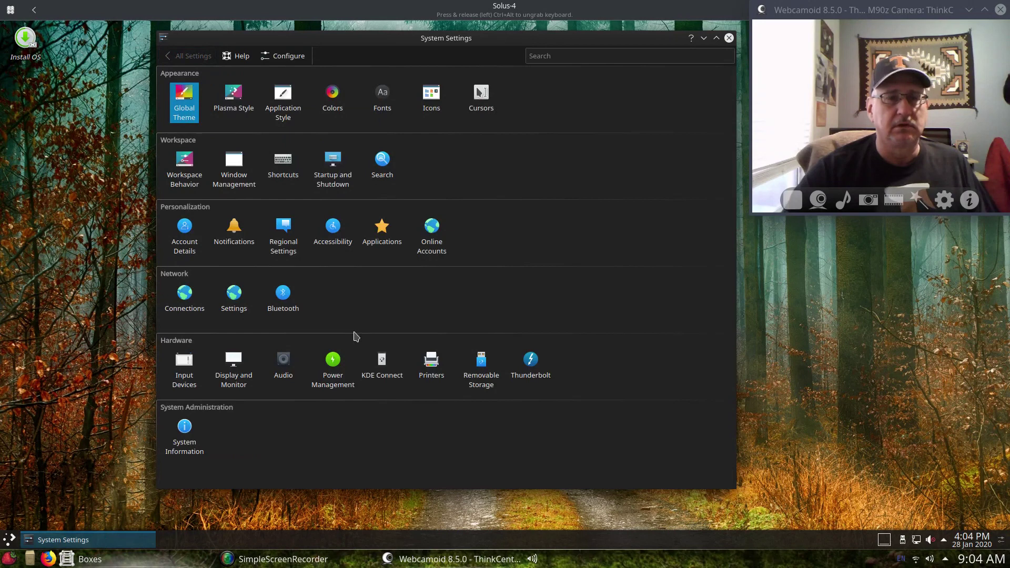
Step: Apply Oxygen as the Plasma style and return to the settings overview
click(247, 111)
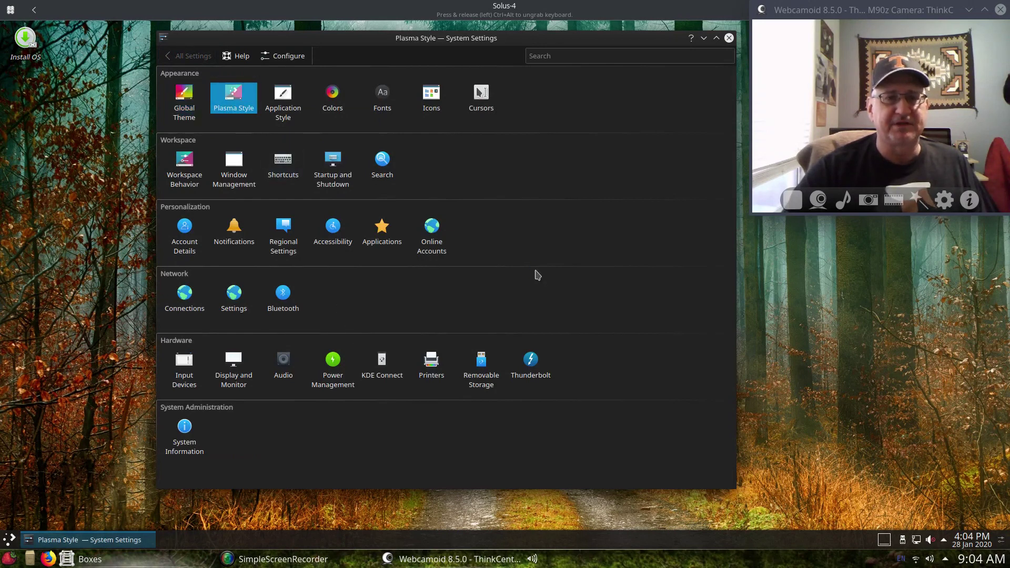
drag(587, 37, 585, 36)
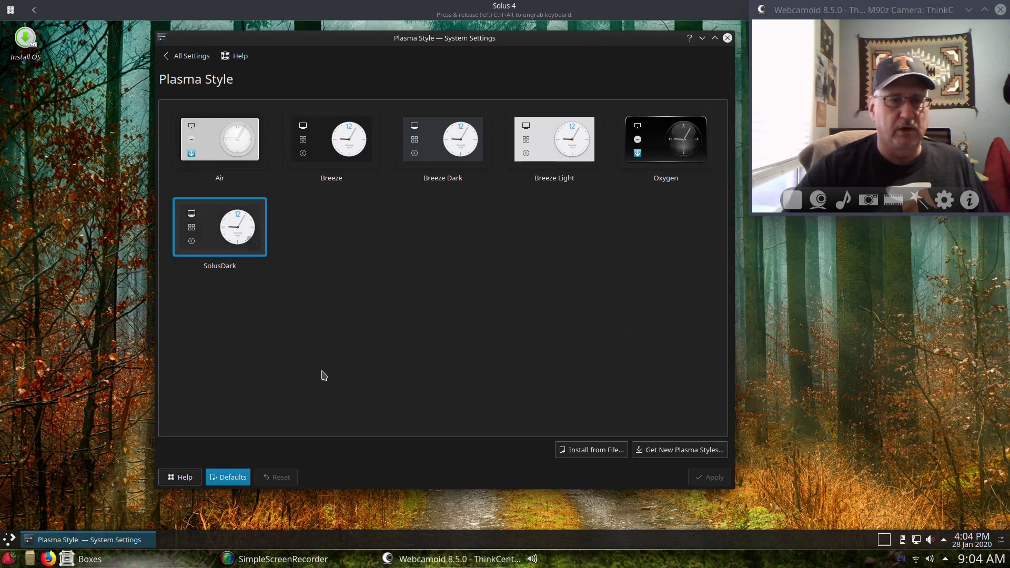
click(647, 163)
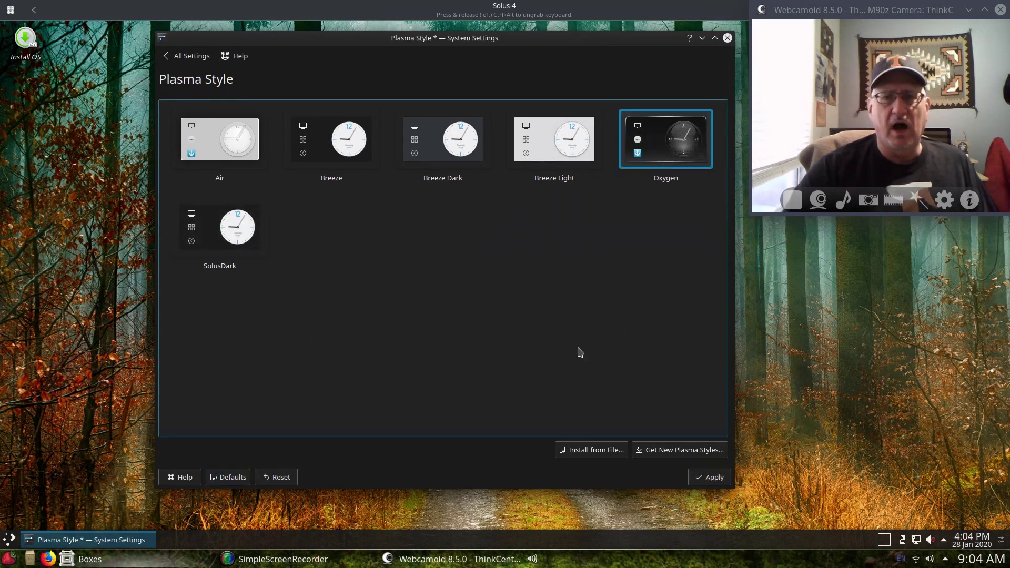
click(710, 477)
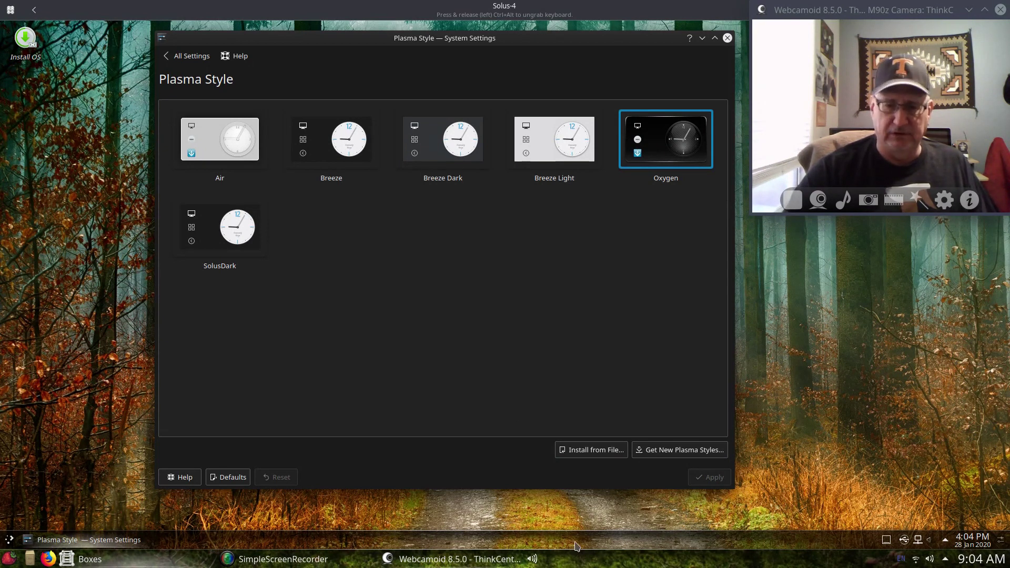
click(184, 57)
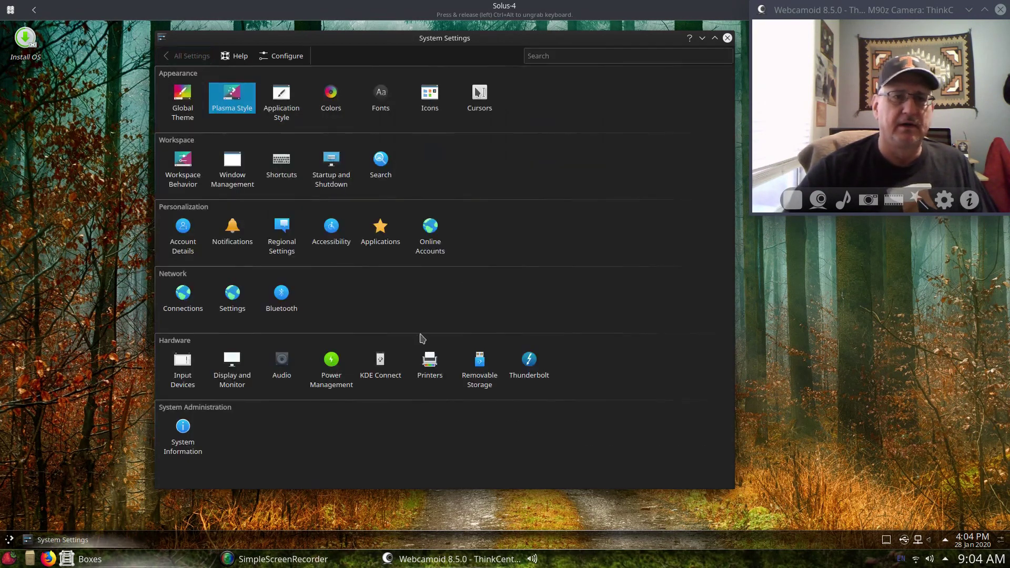
Step: Set the size of all system fonts to 12 pt, apply the change, dismiss the notice, and return to the settings overview
click(380, 101)
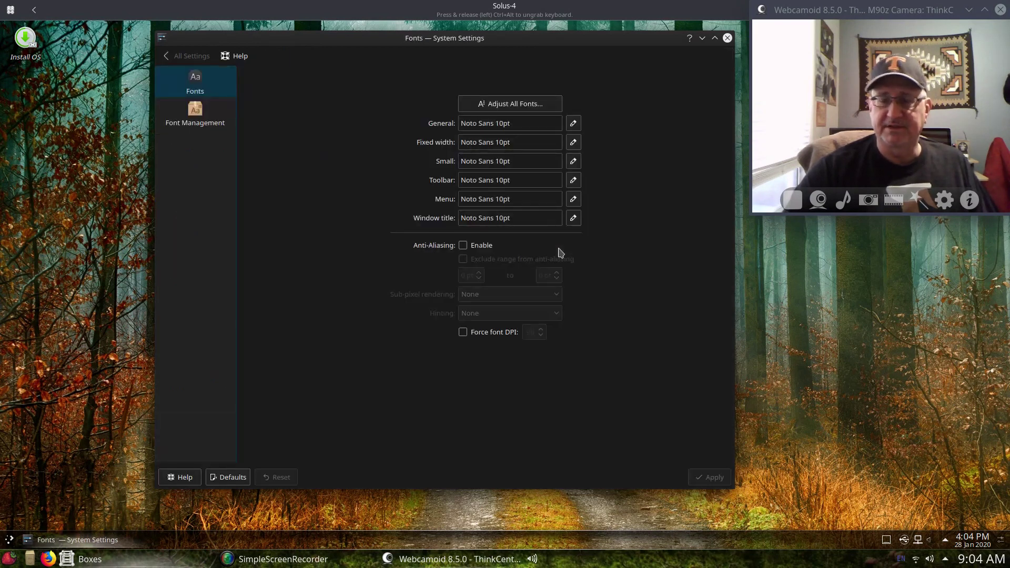
click(544, 104)
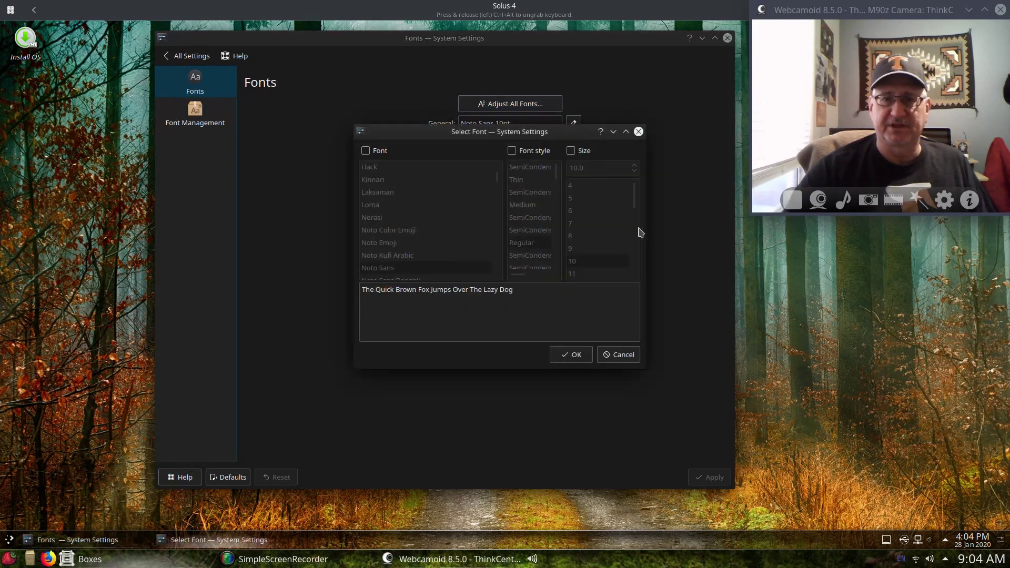
click(579, 152)
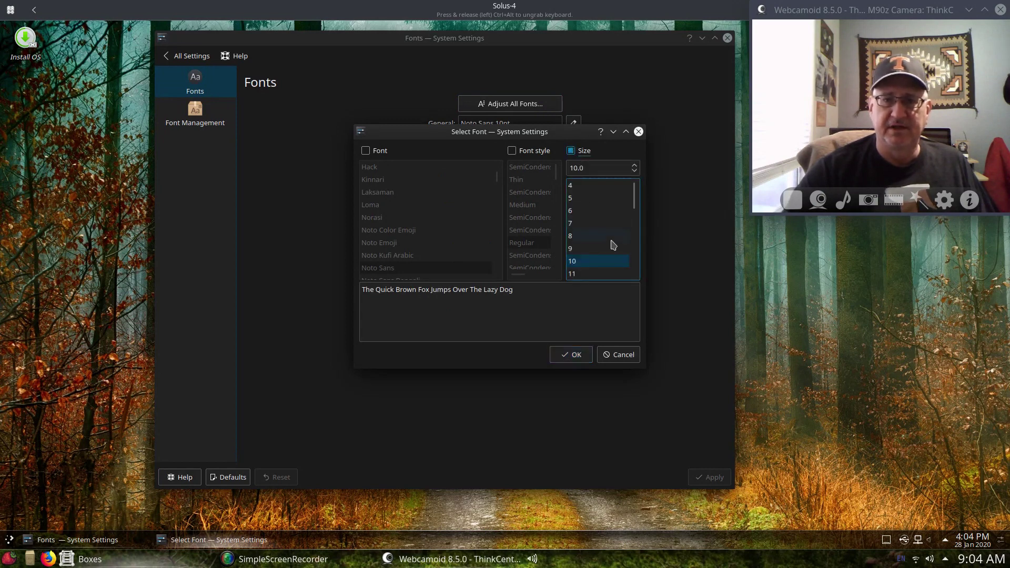
scroll(613, 244, down, 1)
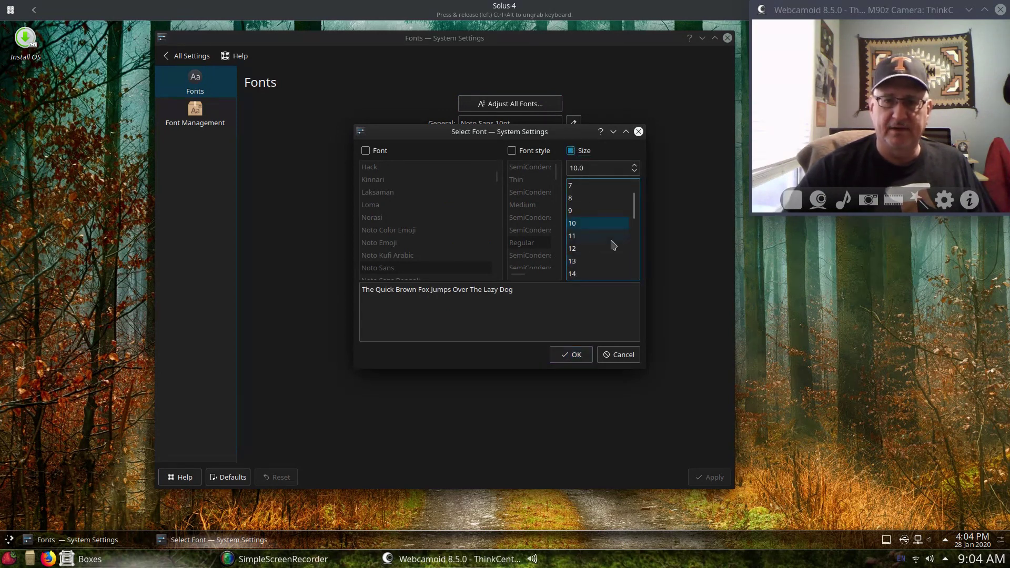
click(574, 249)
click(576, 356)
click(705, 475)
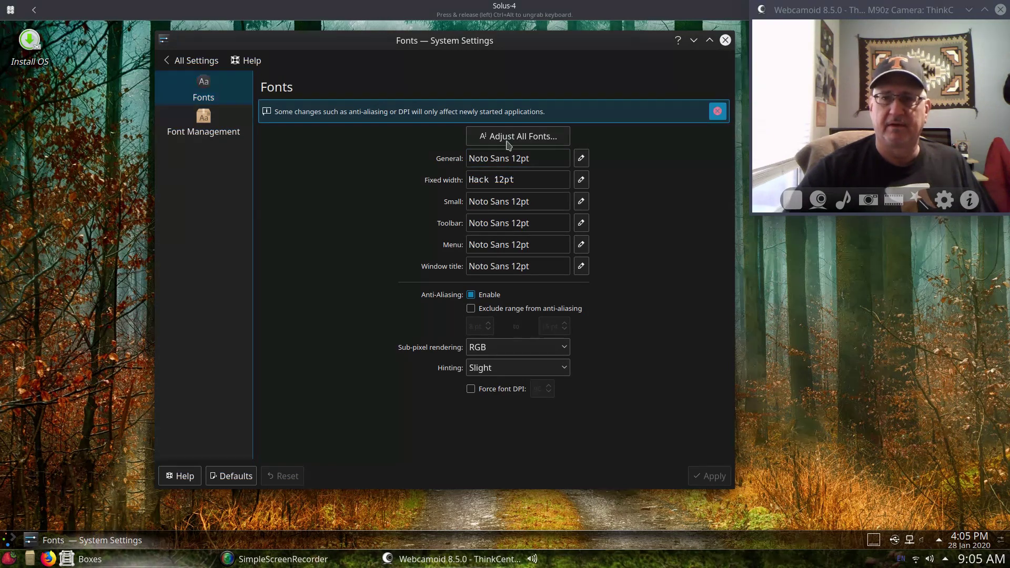
click(716, 111)
click(193, 60)
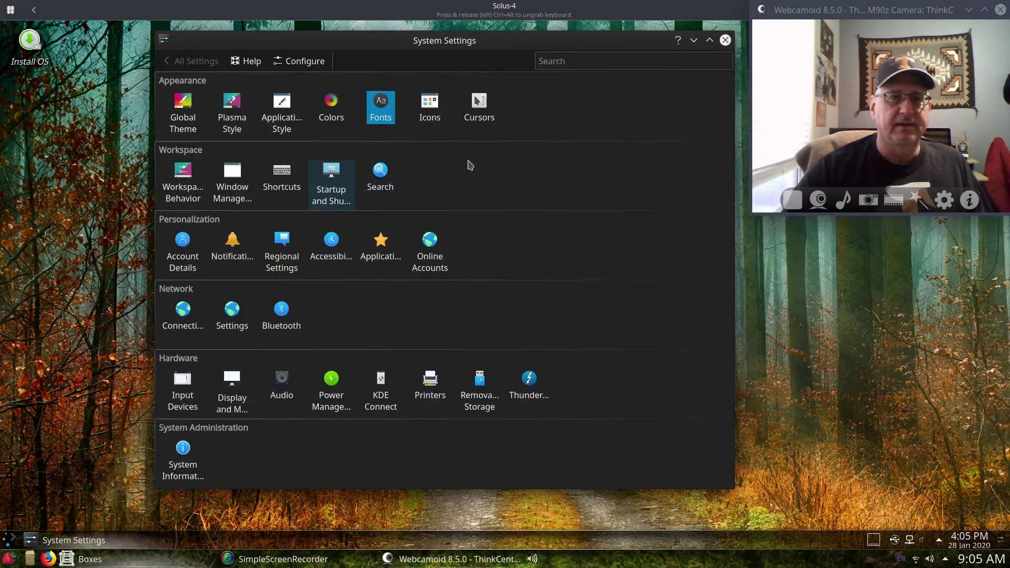
Step: Open the new icon themes downloader from the Icons settings, enlarge its window, and search for "Buuf"
click(430, 105)
drag(566, 46, 559, 45)
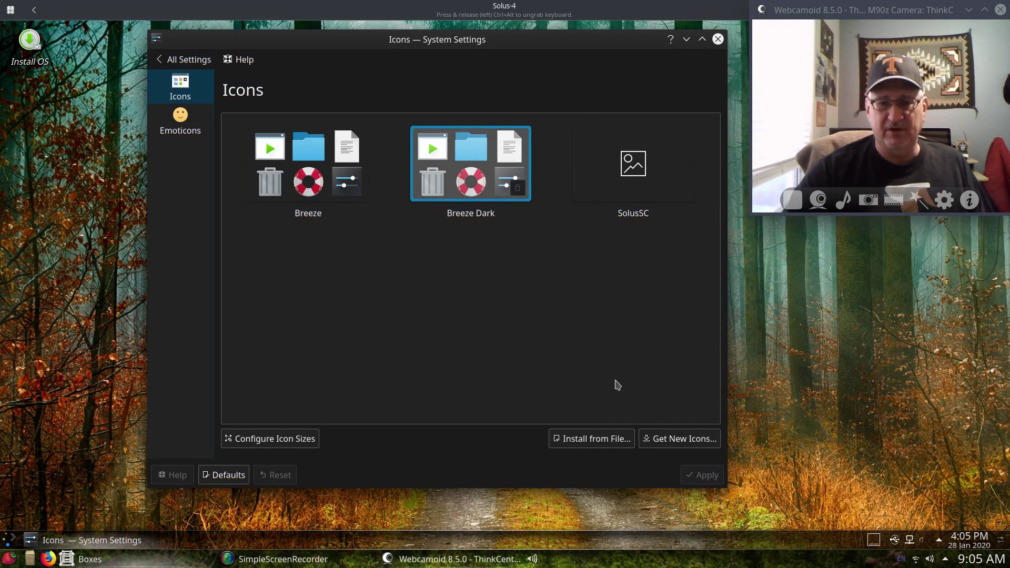
click(675, 442)
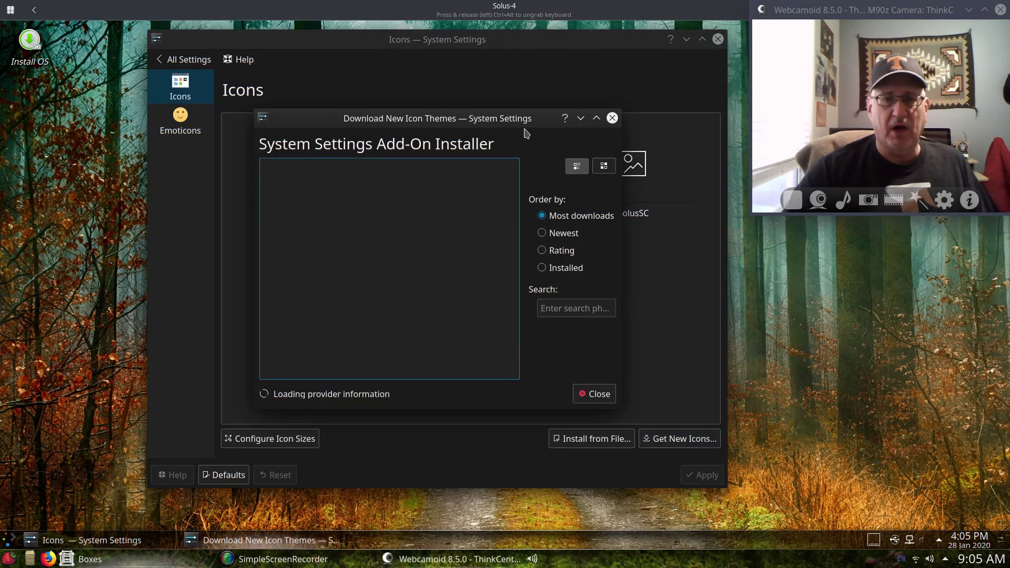
drag(521, 105, 528, 58)
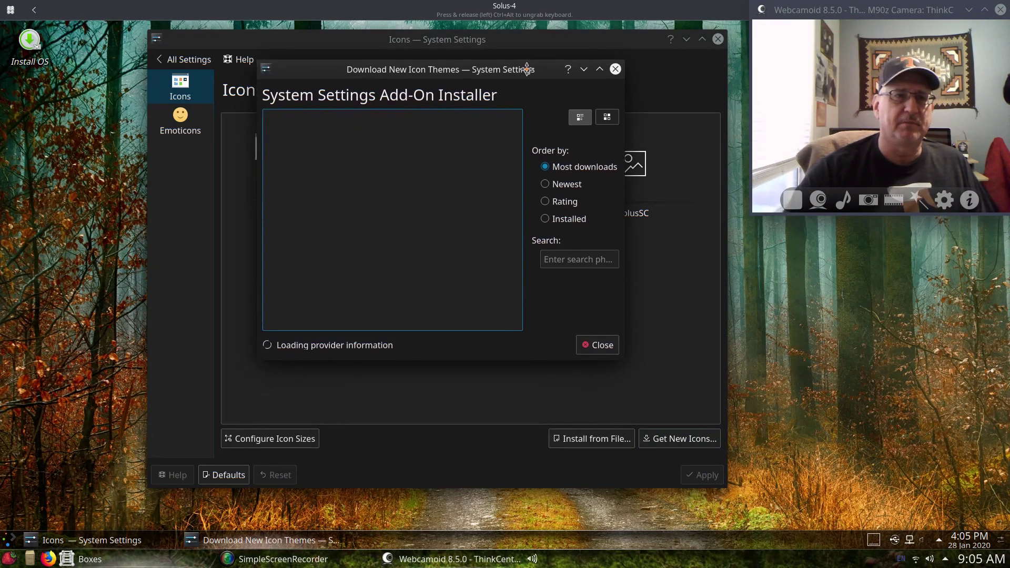
drag(630, 358, 668, 410)
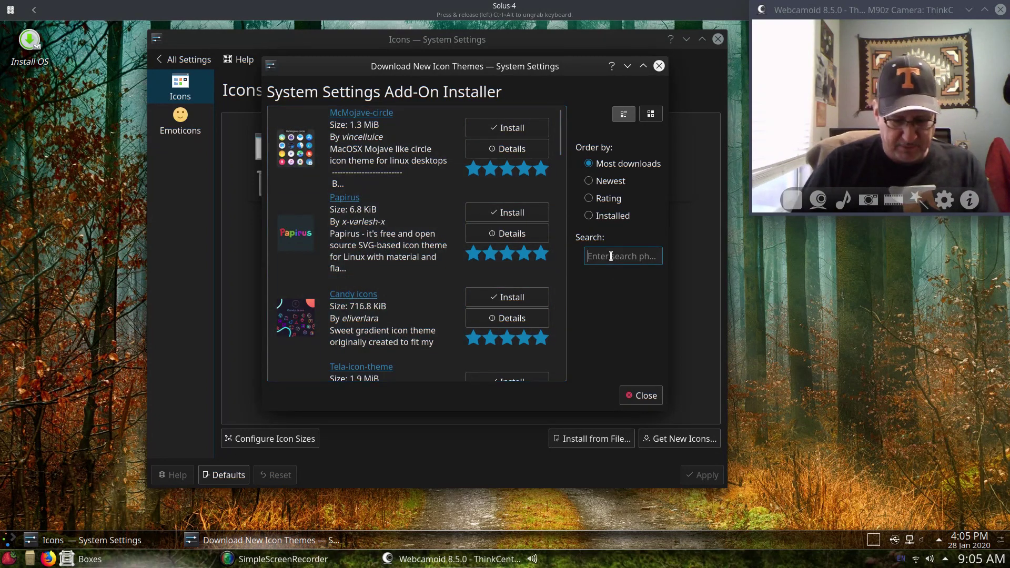
text(Buuf)
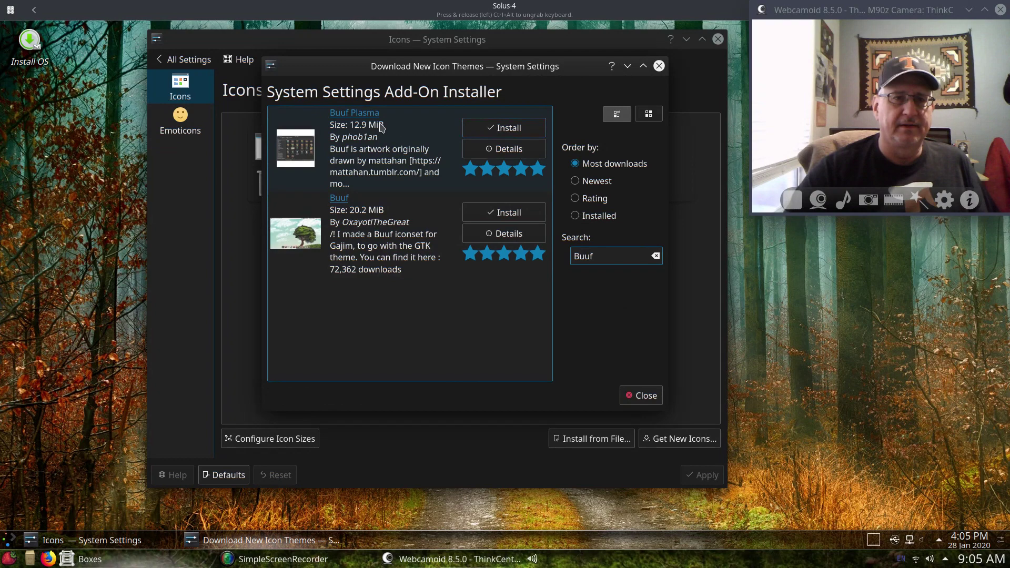
Step: Install the Buuf Plasma icon theme, apply it as the system icon set, and close System Settings
click(520, 131)
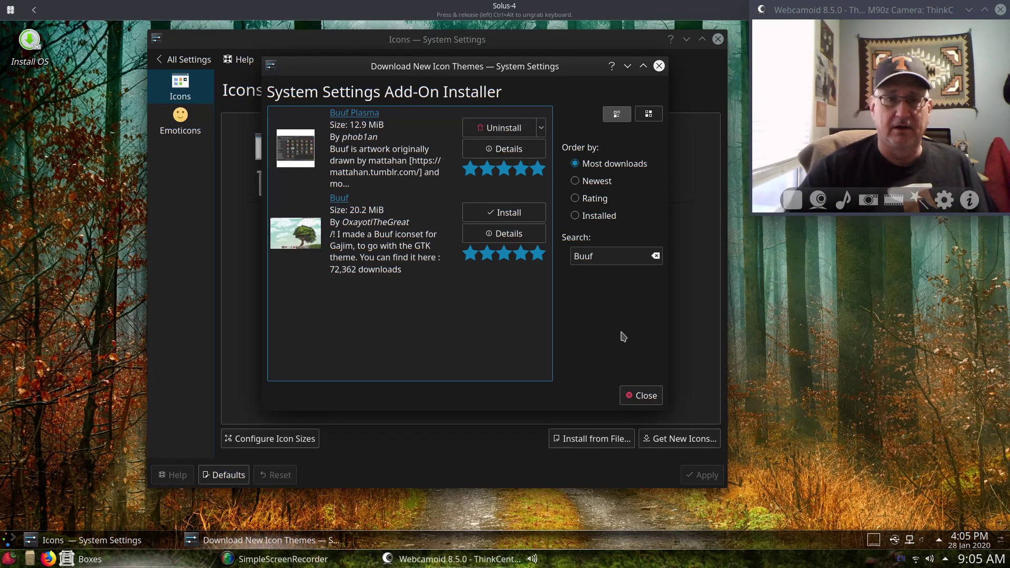
click(646, 398)
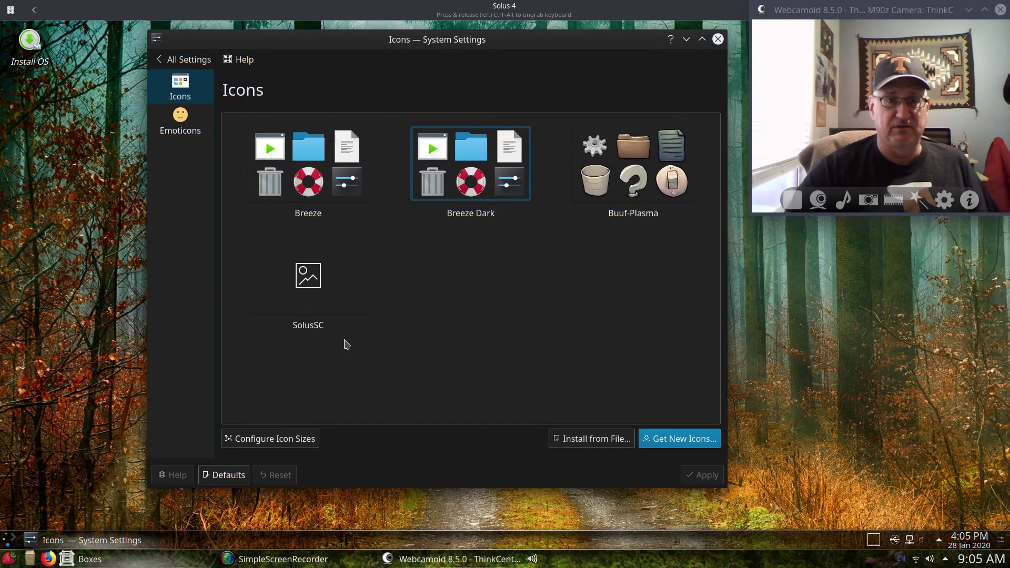
click(584, 179)
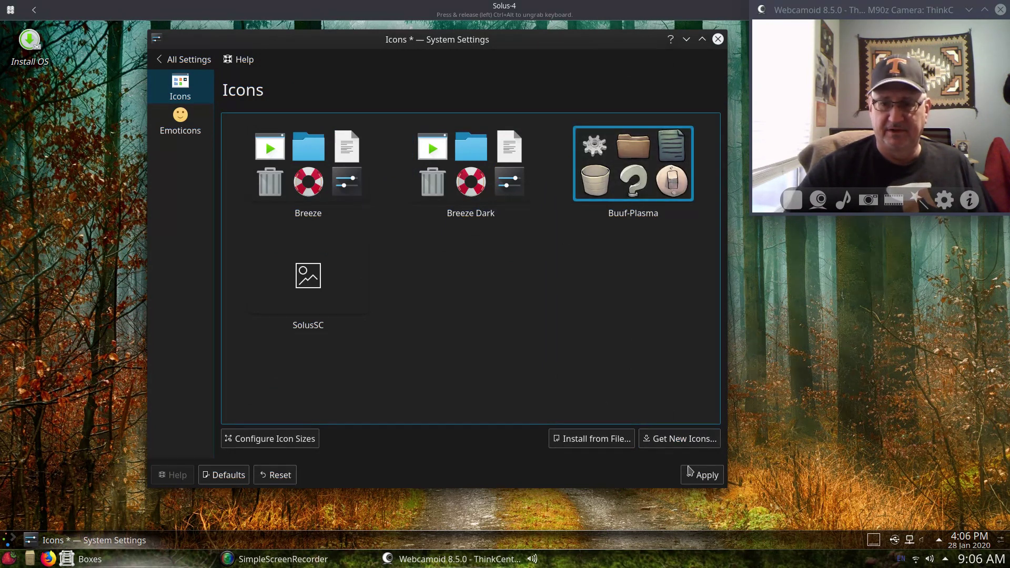
click(705, 476)
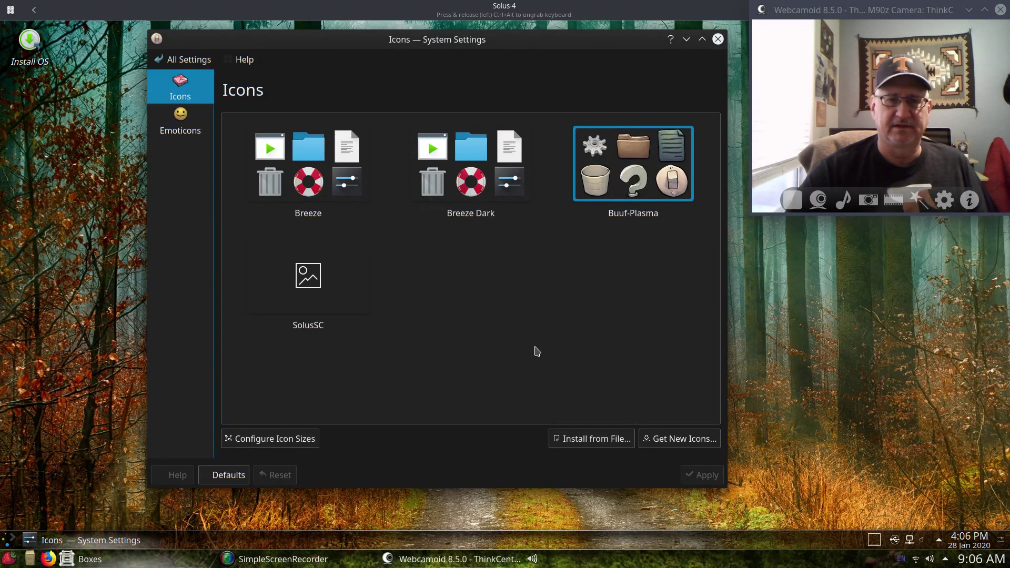
click(718, 40)
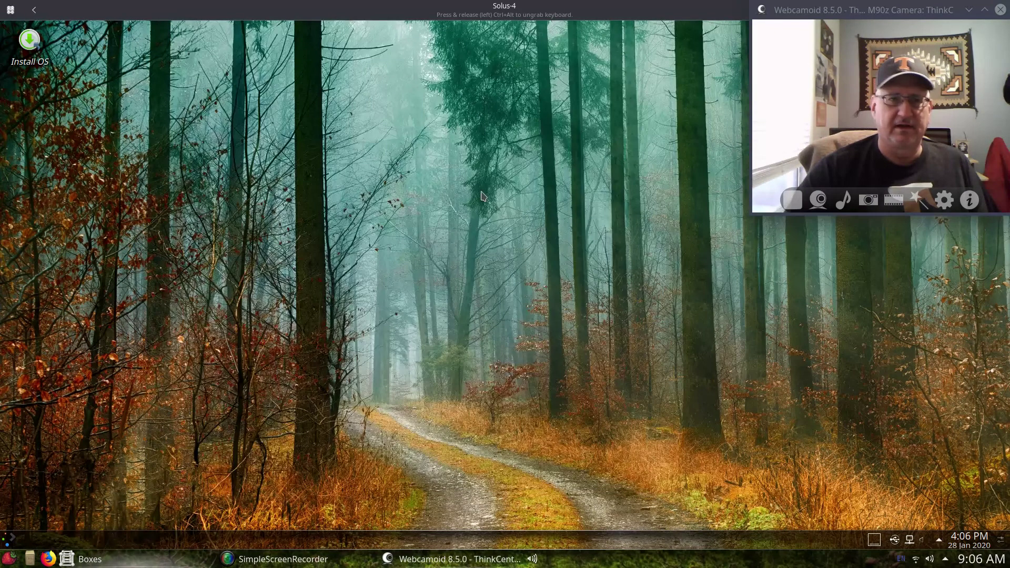
Step: Open the Home folder in Dolphin, then reposition and enlarge its window to view the folder icons
click(4, 541)
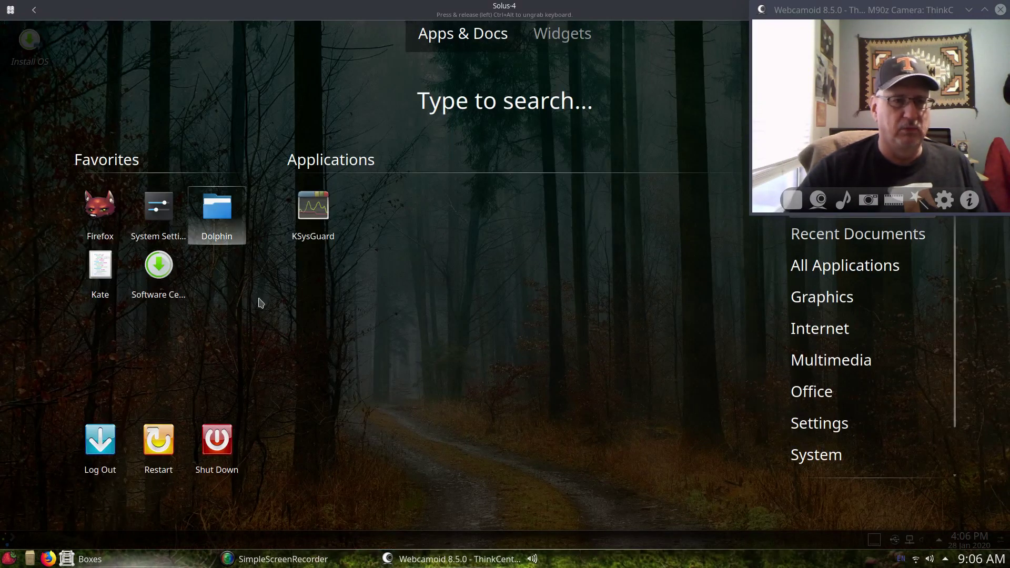
click(217, 210)
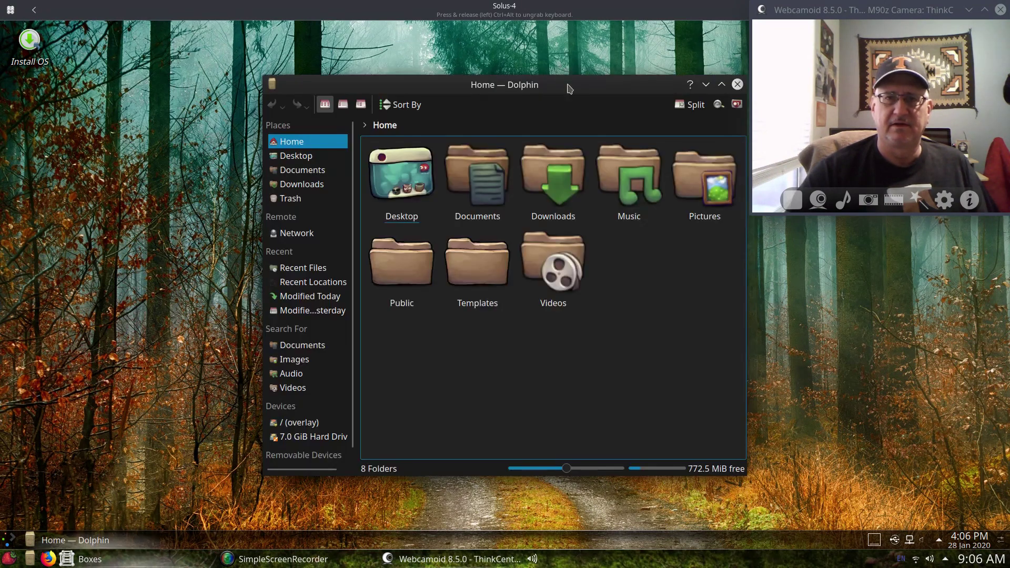
drag(568, 88, 463, 48)
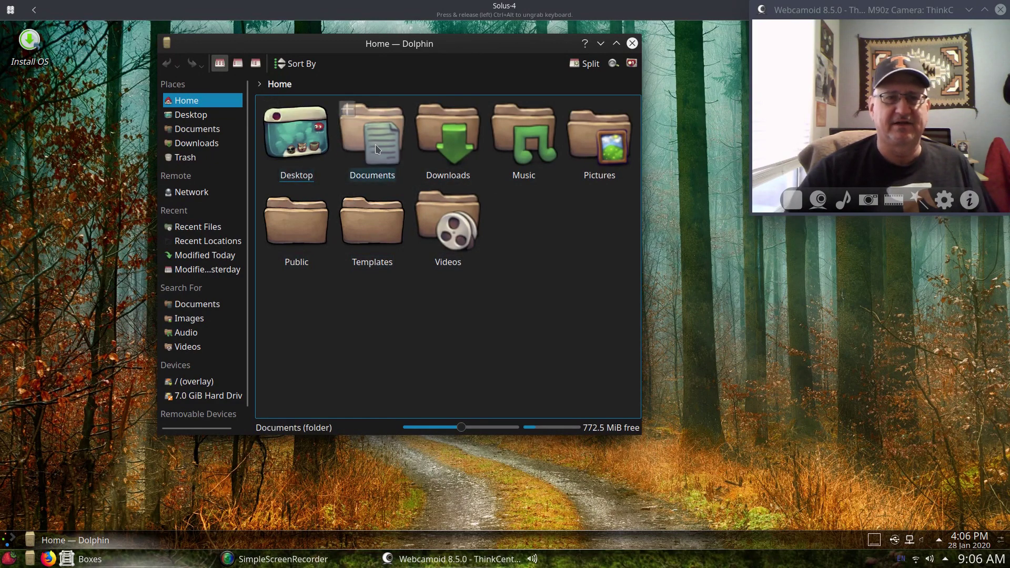
drag(642, 434, 722, 472)
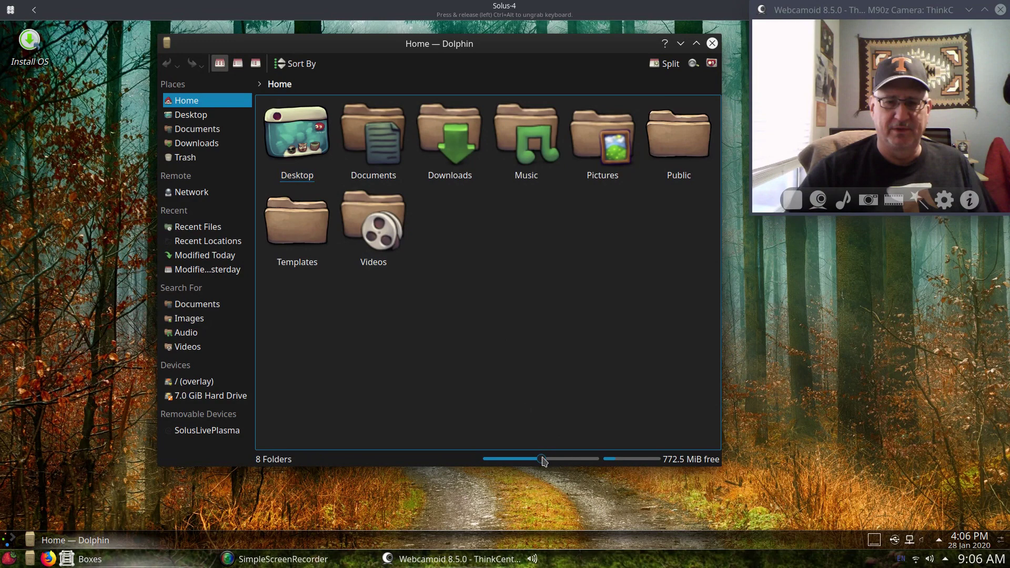
Step: Preview the Home folder icons at larger sizes, set the icon size to 112 pixels, and close Dolphin
drag(552, 461, 582, 462)
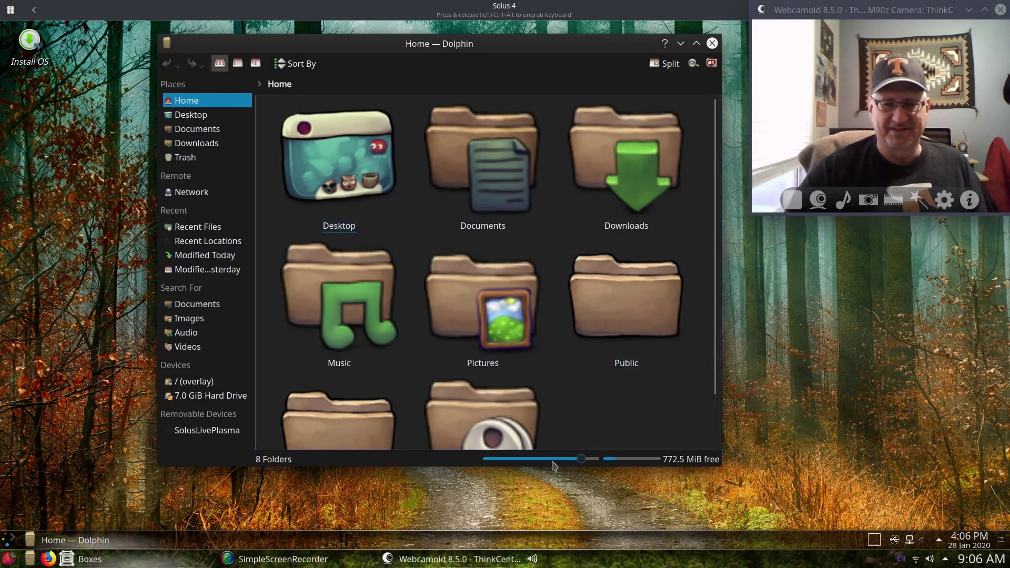
scroll(529, 462, down, 1)
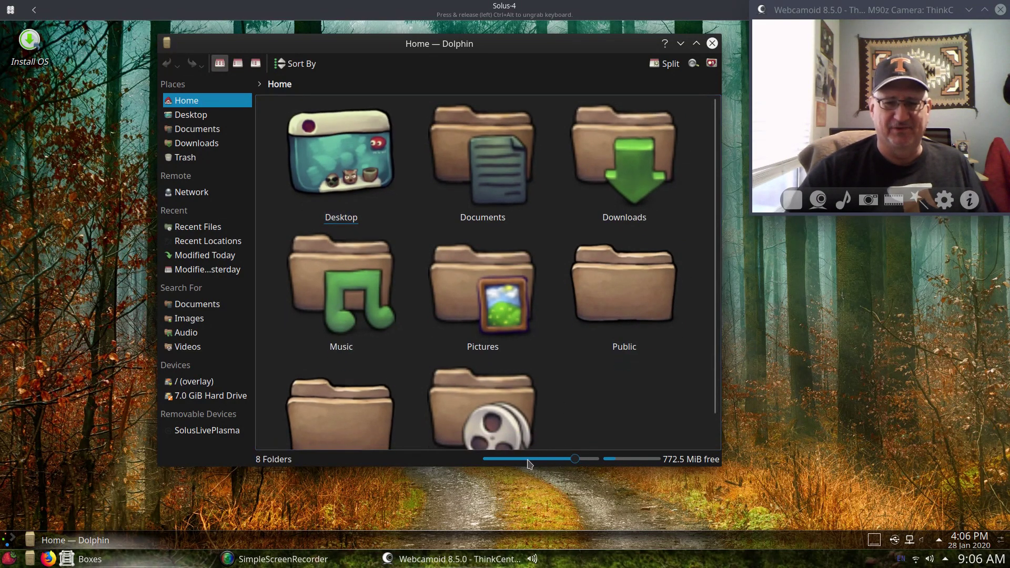
scroll(528, 462, down, 3)
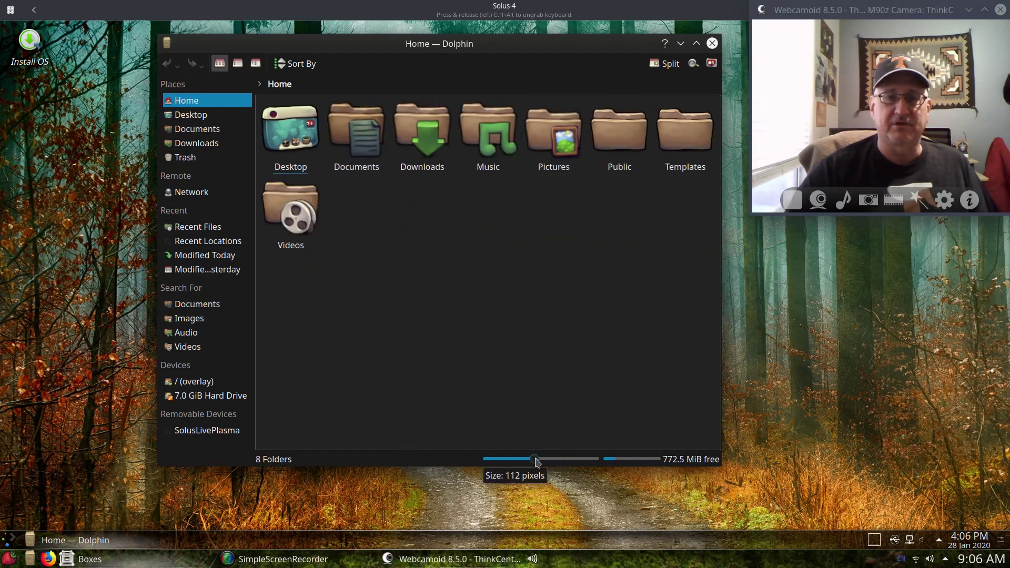
mouse_move(501, 46)
mouse_down()
mouse_move(491, 38)
mouse_move(499, 52)
mouse_up()
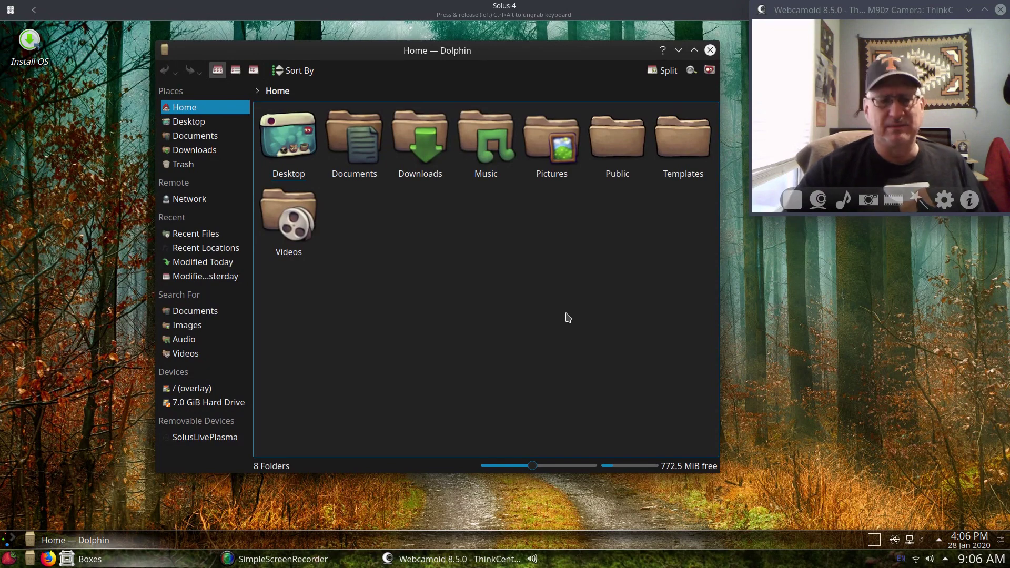
drag(556, 47, 562, 44)
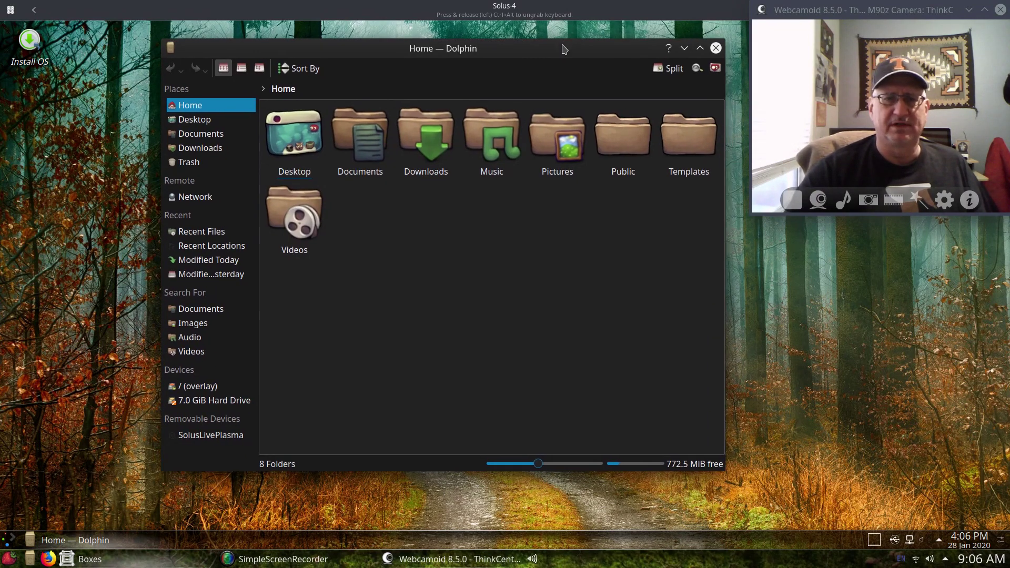
click(716, 48)
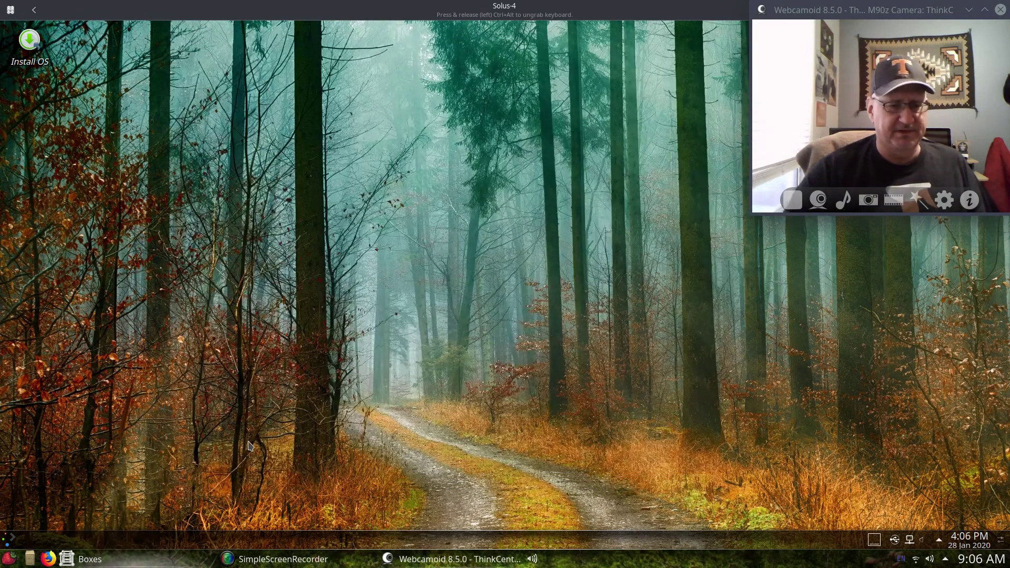
Step: Browse the icons of all installed applications in the application launcher, and close the launcher
click(9, 532)
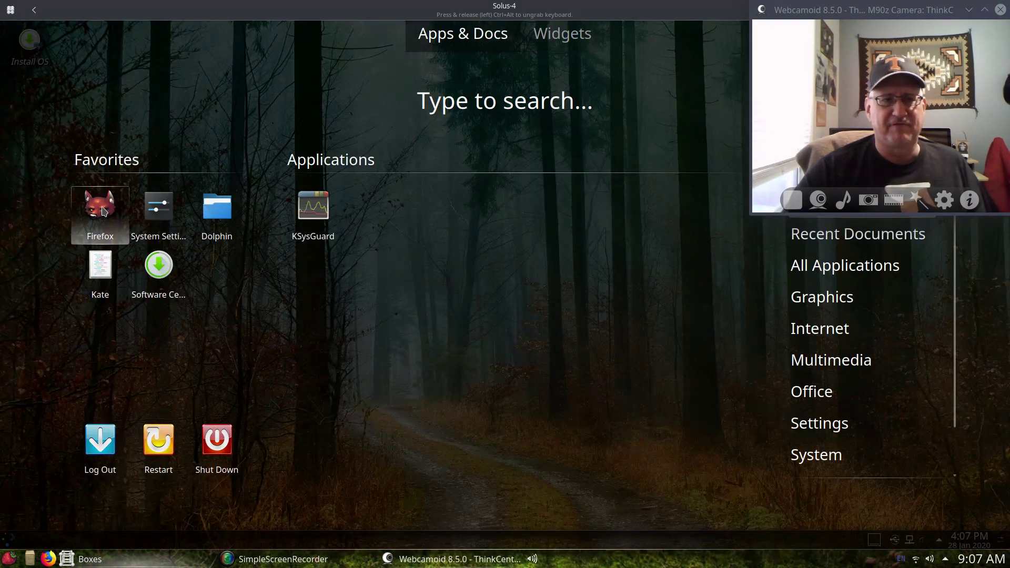
click(798, 267)
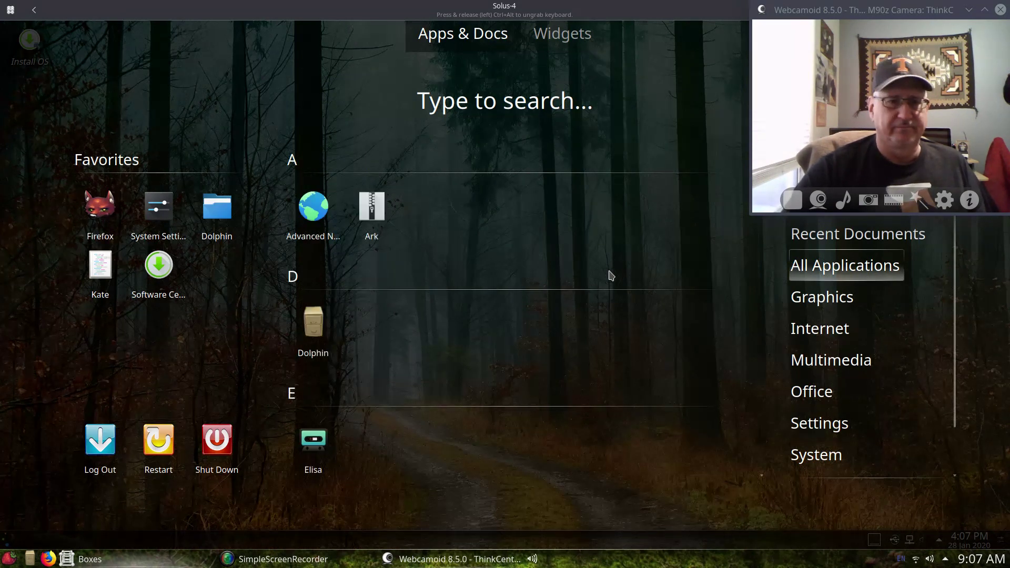
scroll(610, 275, down, 5)
scroll(611, 275, down, 5)
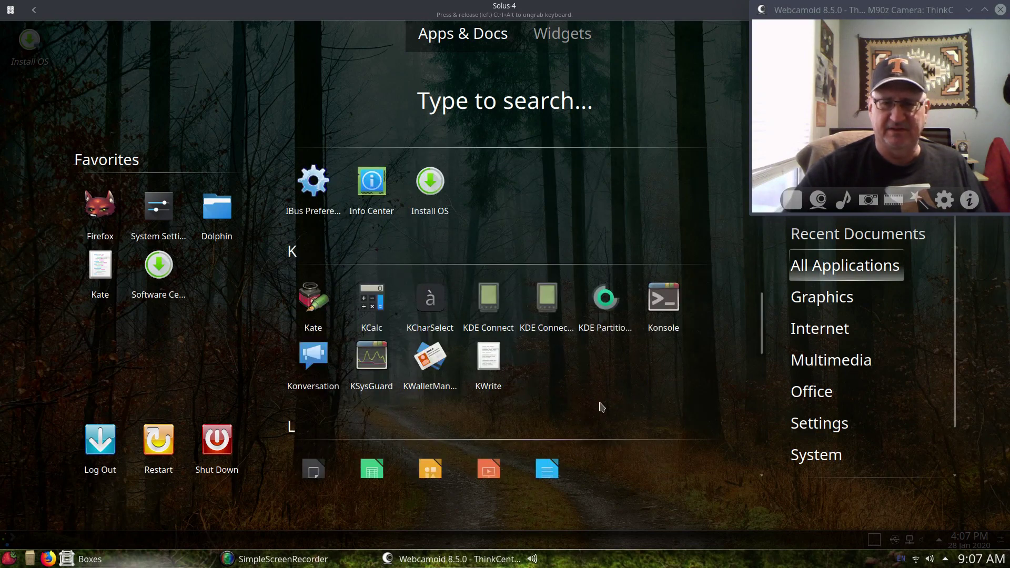
click(700, 437)
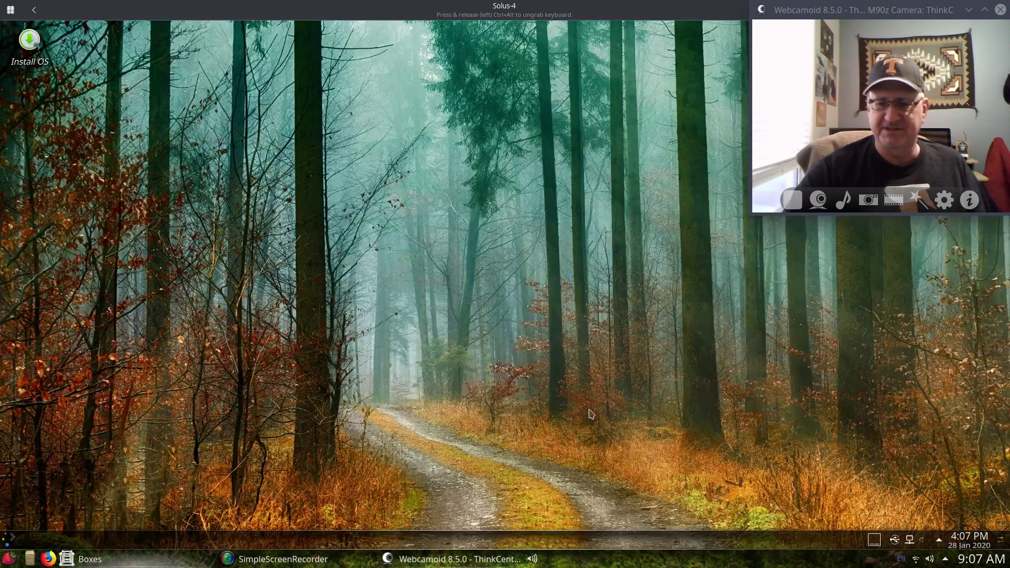
Step: Open the desktop's wallpaper configuration, then reposition and enlarge its window to show more wallpapers
right_click(389, 75)
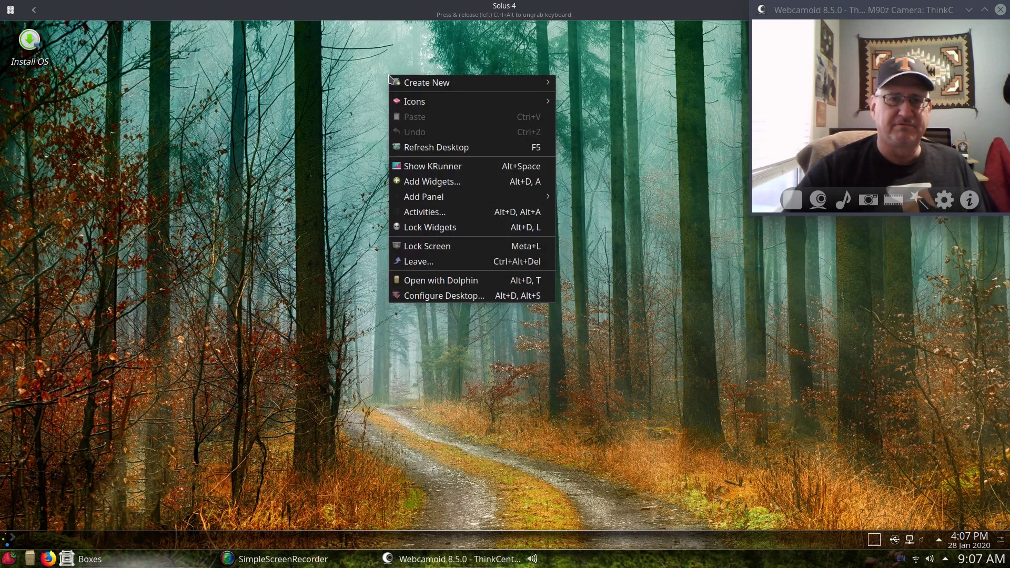
click(461, 294)
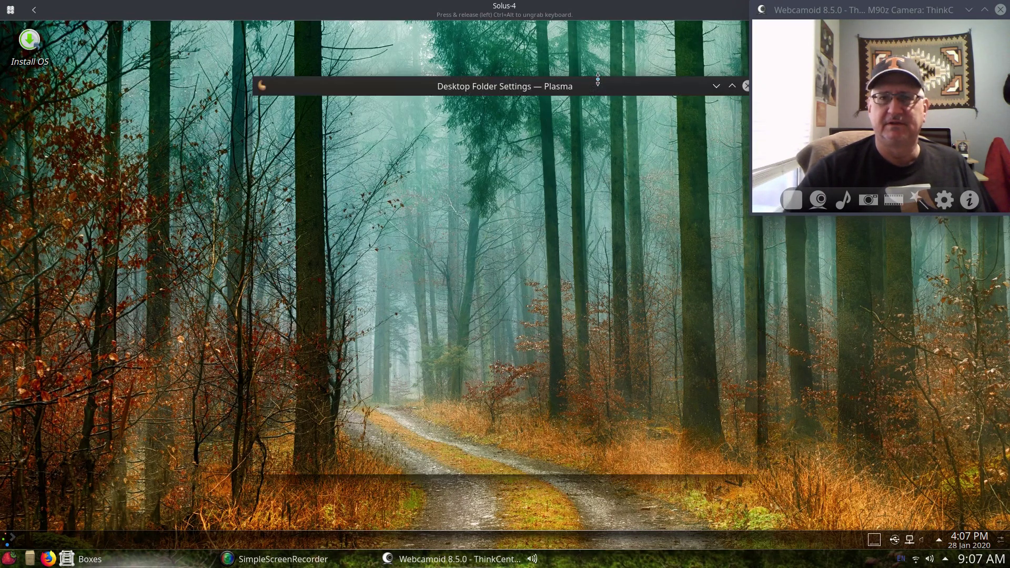
drag(600, 92, 518, 48)
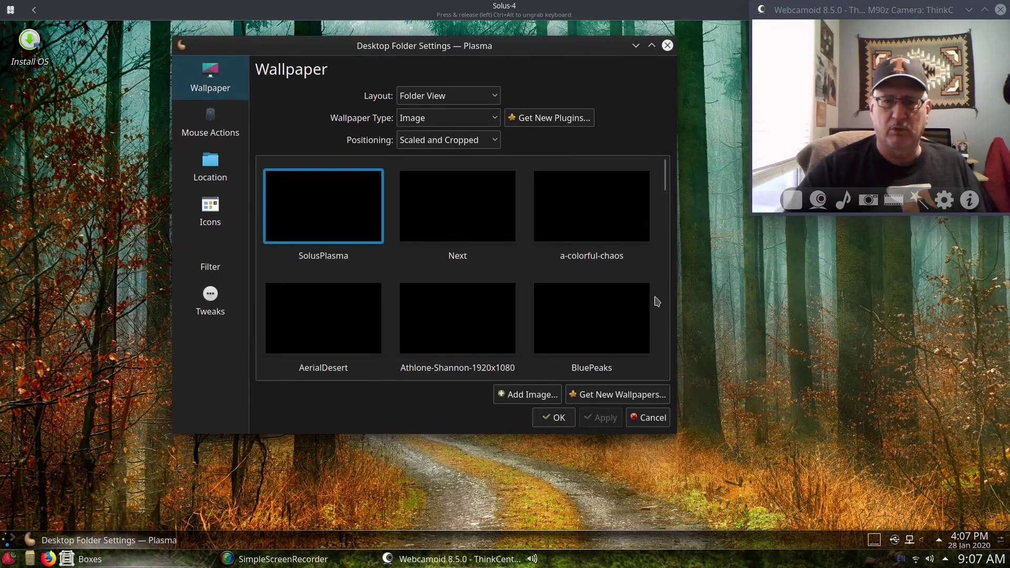
drag(559, 46, 494, 39)
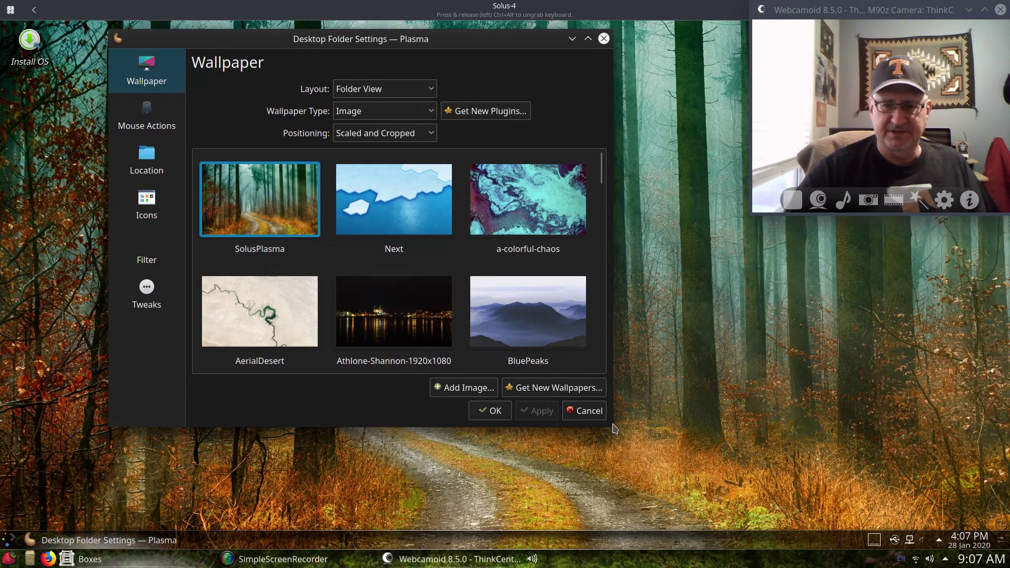
drag(612, 427, 755, 518)
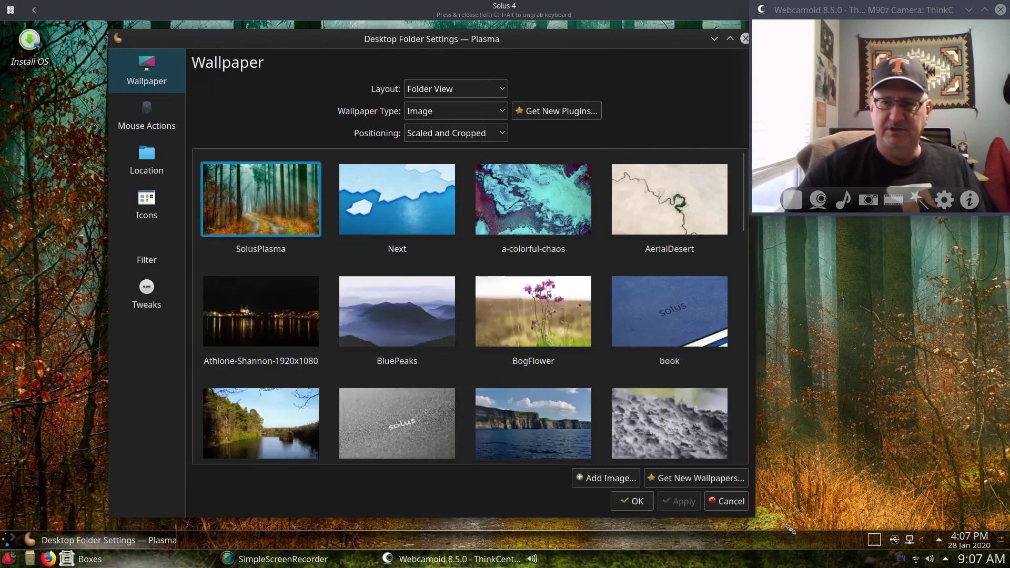
drag(614, 41, 563, 40)
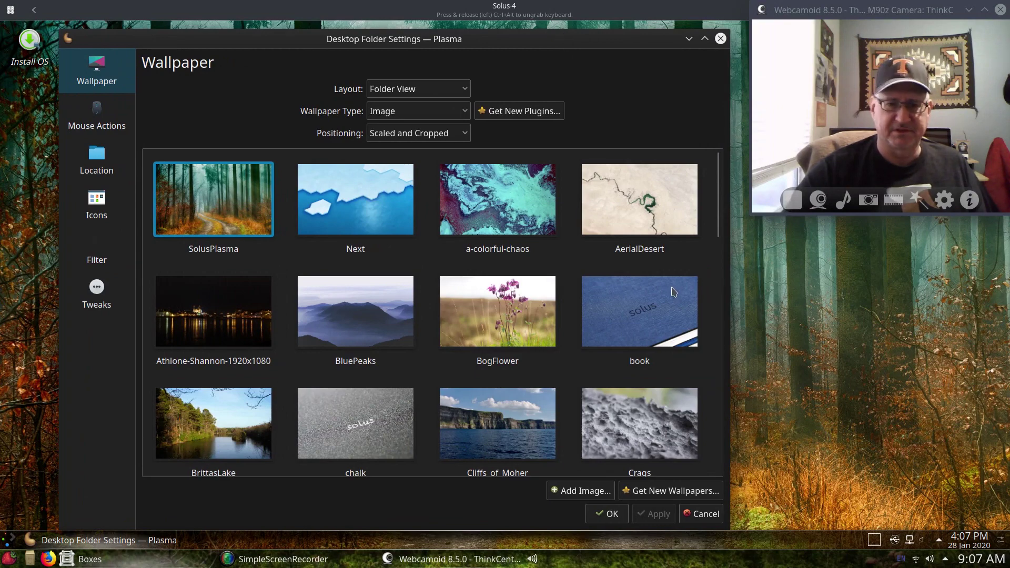
Step: Look through the included wallpapers and set the "book" image as the desktop wallpaper
scroll(671, 305, down, 2)
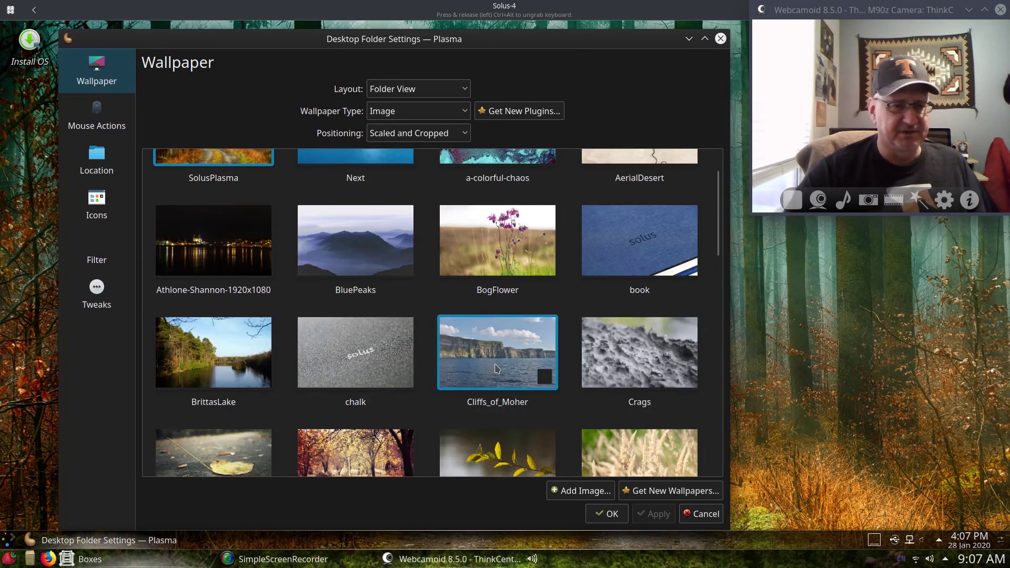
scroll(496, 368, down, 3)
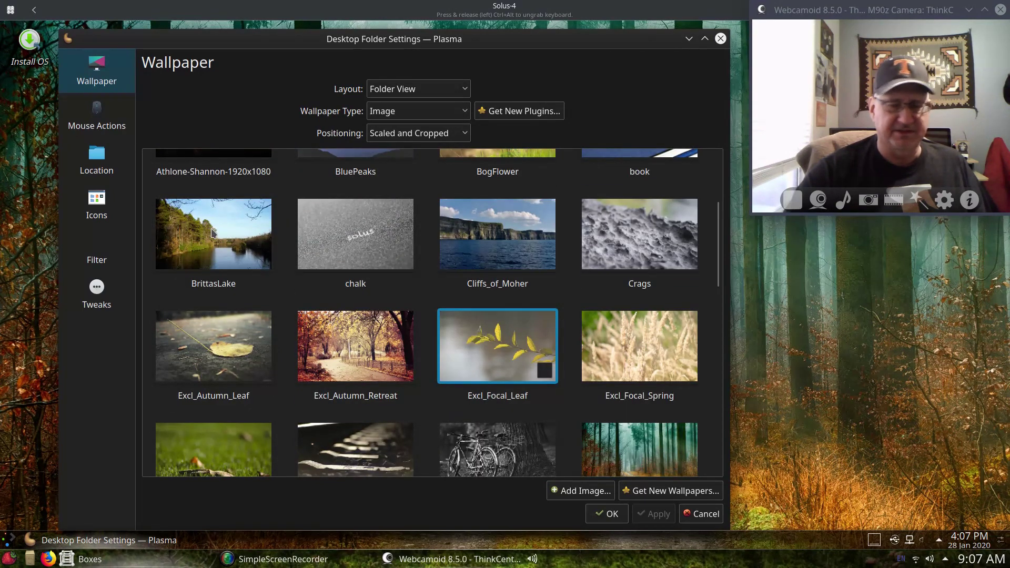
scroll(215, 229, down, 4)
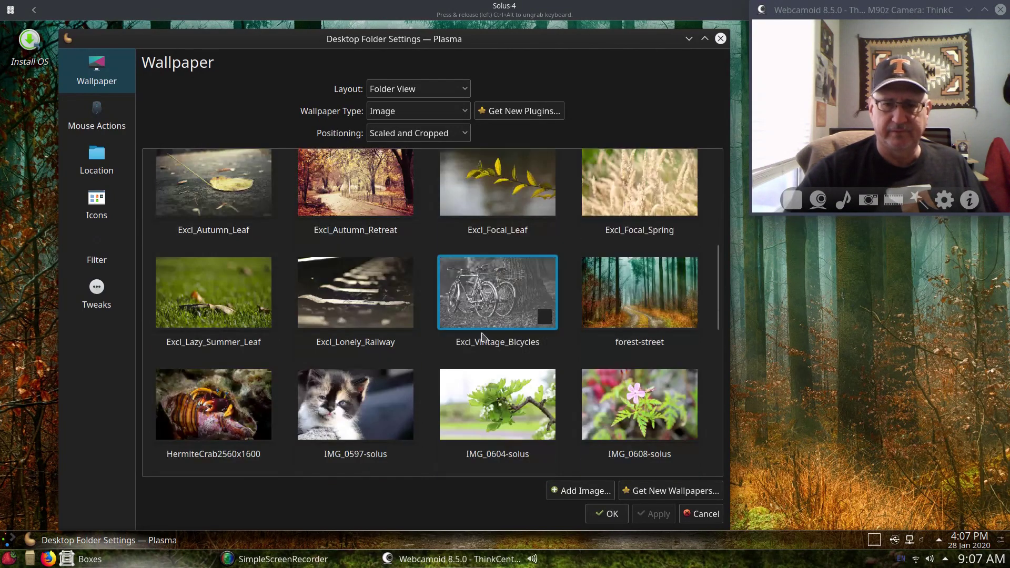
scroll(481, 336, down, 3)
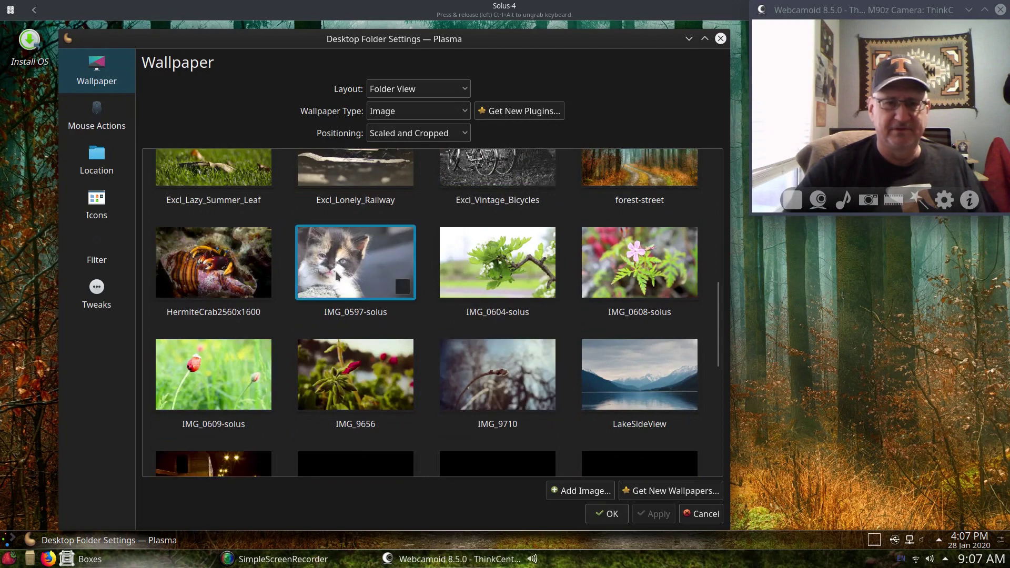
scroll(337, 274, down, 2)
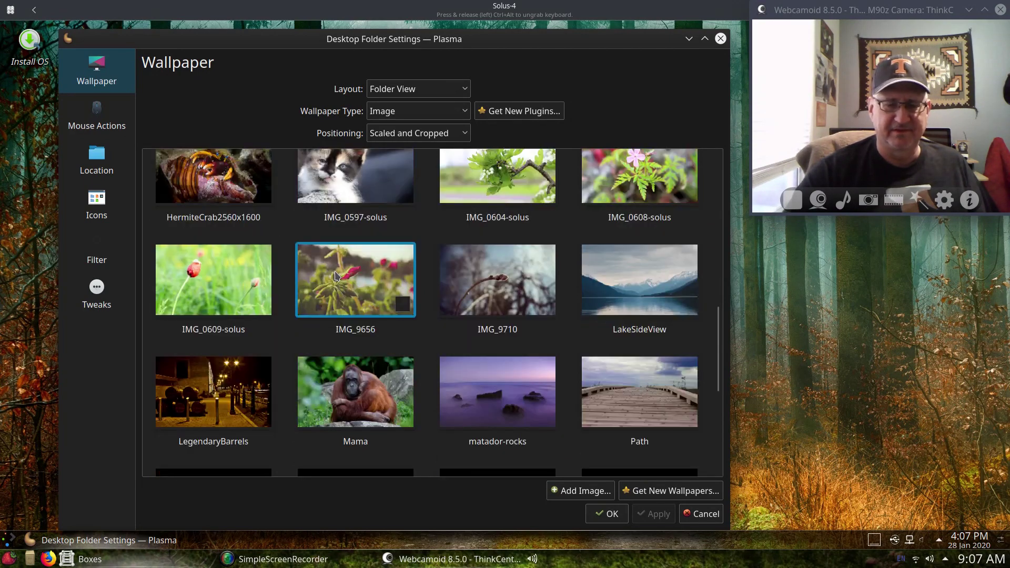
scroll(337, 275, down, 2)
scroll(337, 276, down, 2)
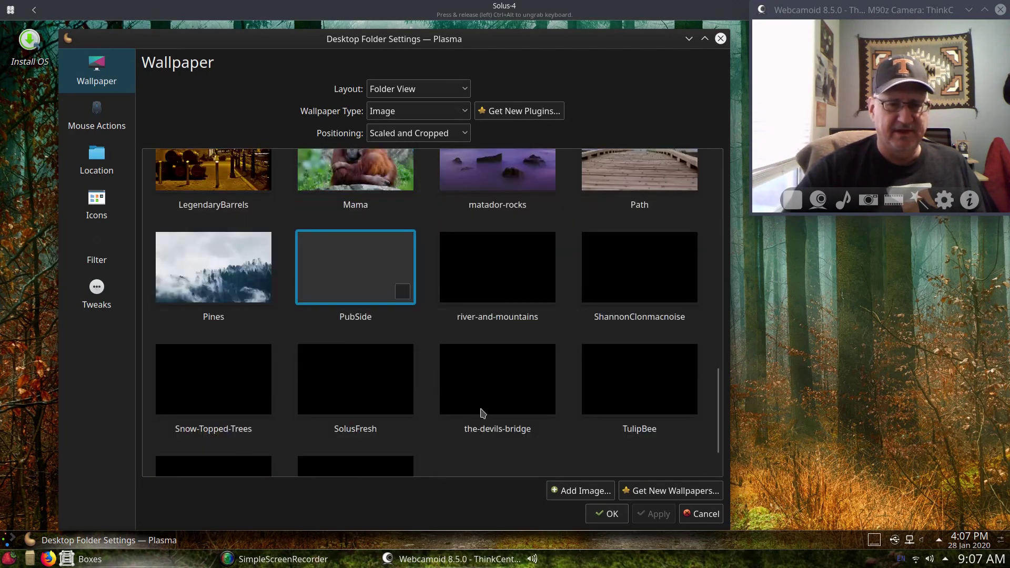
scroll(625, 451, down, 2)
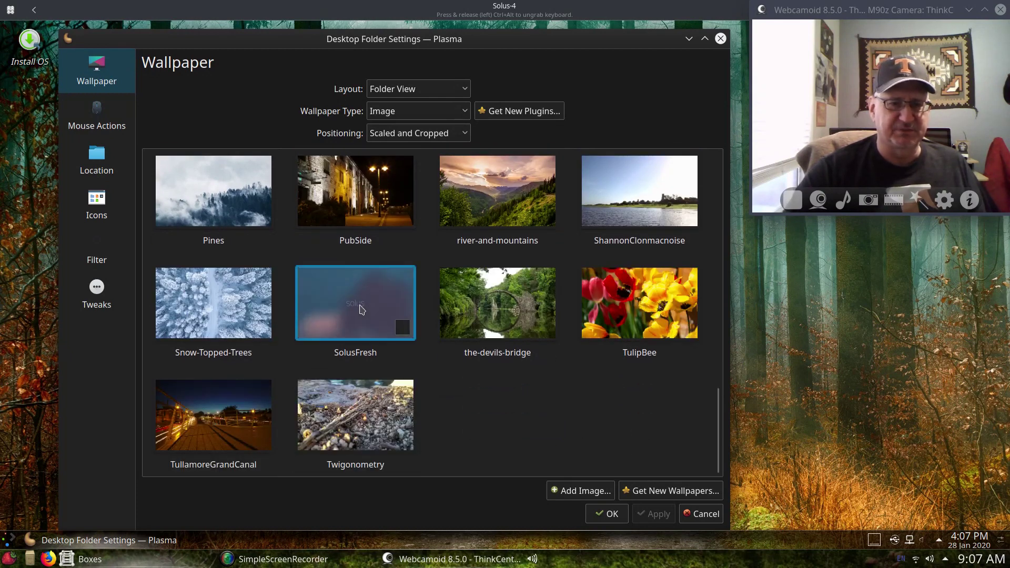
scroll(361, 309, up, 8)
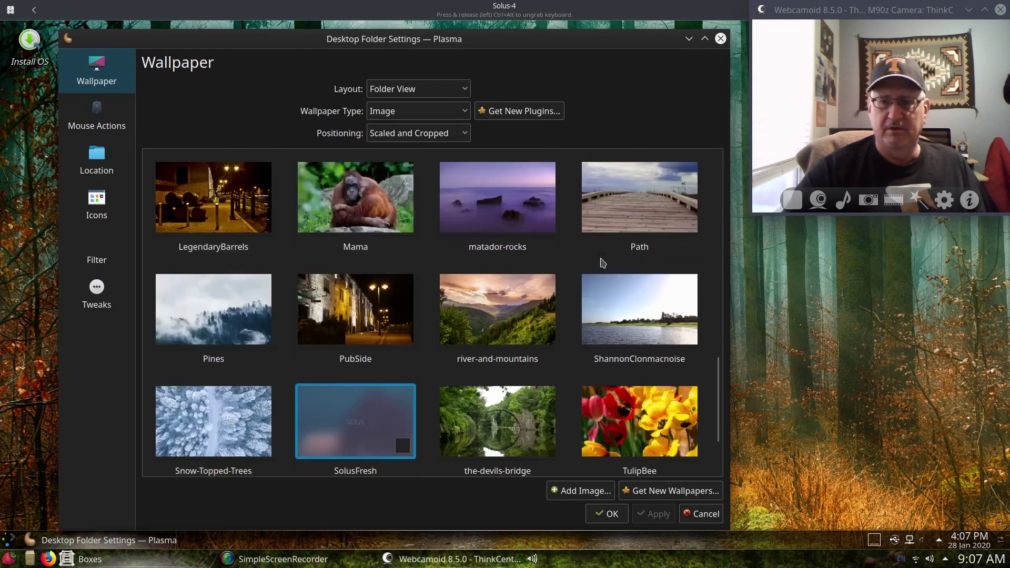
scroll(602, 263, up, 5)
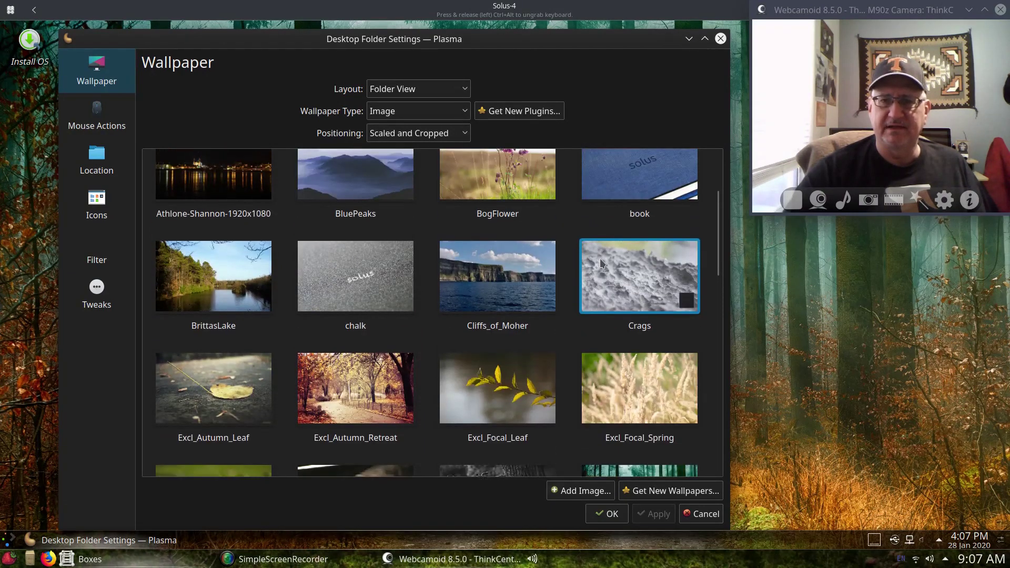
scroll(645, 216, up, 1)
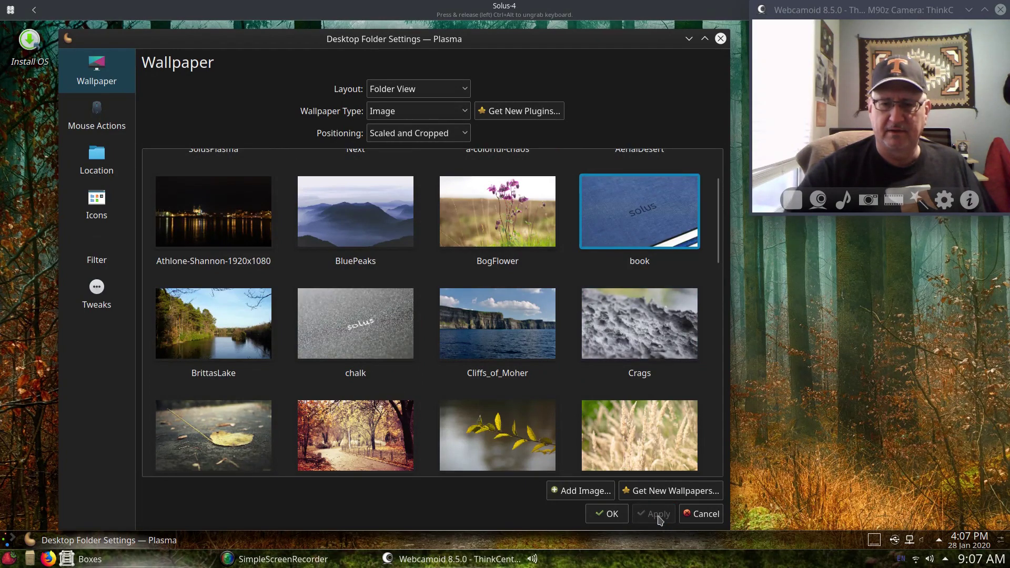
click(611, 513)
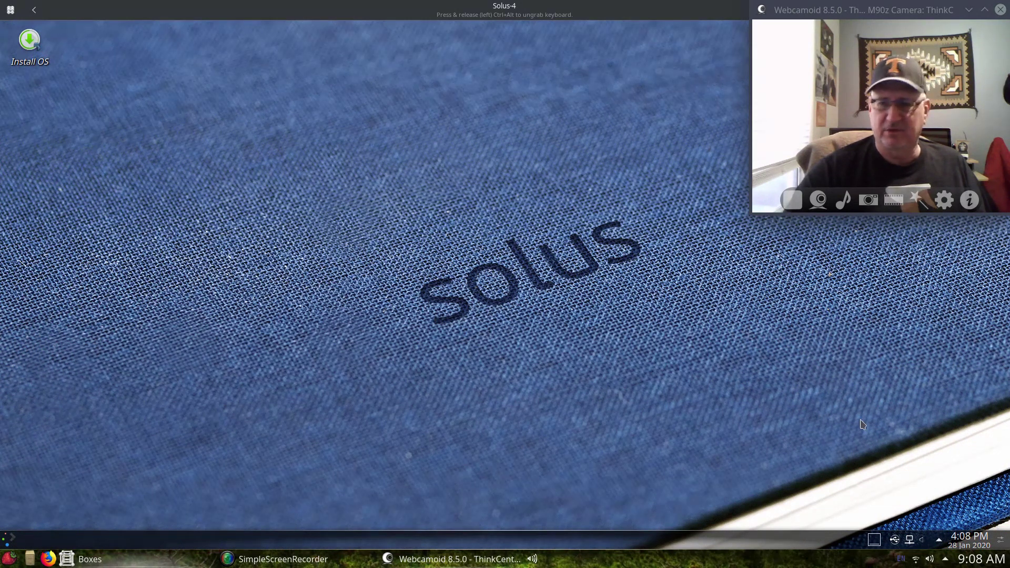